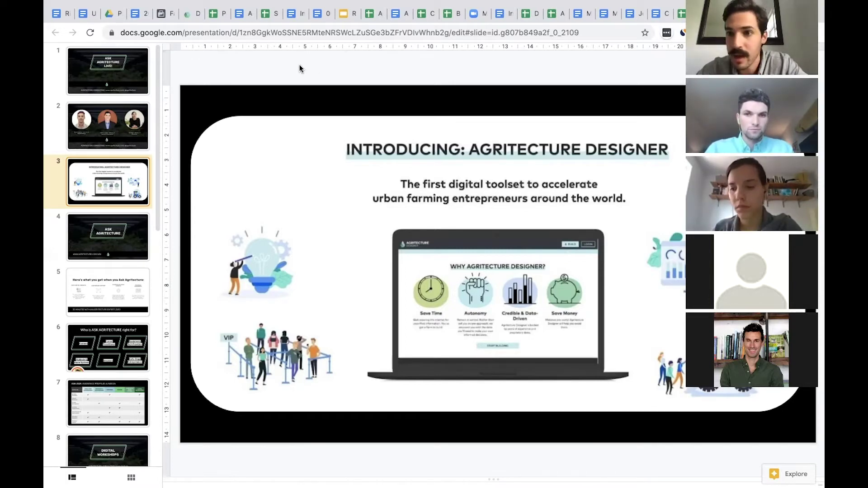
Step: Switch from Google Slides to the Agritecture Designer dashboard tab with Ctrl+Tab
{"action": "key", "text": "ctrl+Tab"}
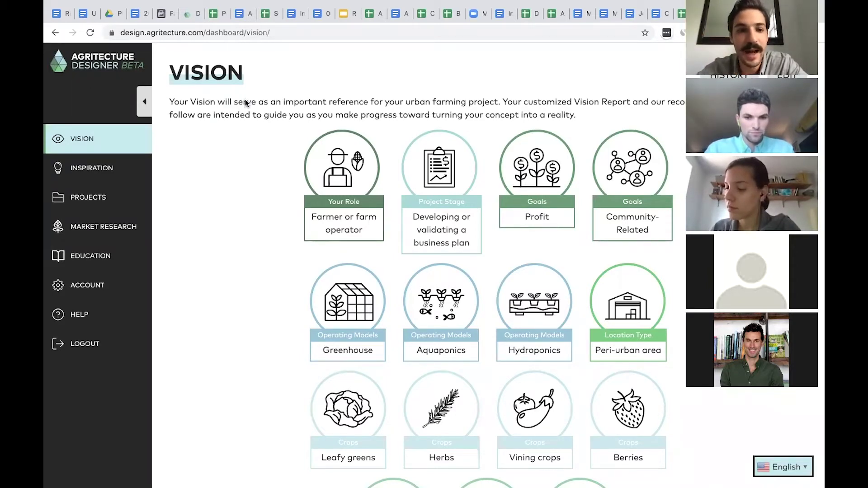
{"action": "scroll", "coordinate": [245, 103], "scroll_direction": "down", "scroll_amount": 1}
{"action": "scroll", "coordinate": [244, 103], "scroll_direction": "up", "scroll_amount": 1}
{"action": "scroll", "coordinate": [338, 126], "scroll_direction": "down", "scroll_amount": 4}
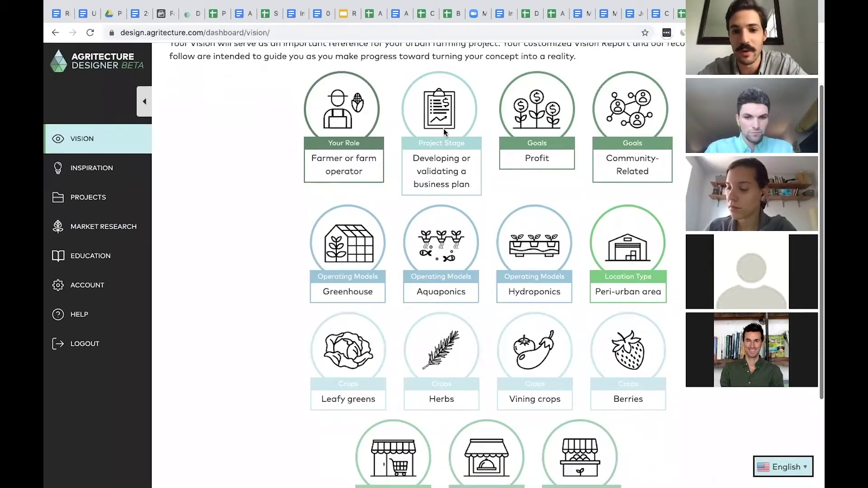
{"action": "scroll", "coordinate": [444, 132], "scroll_direction": "up", "scroll_amount": 2}
{"action": "scroll", "coordinate": [444, 132], "scroll_direction": "up", "scroll_amount": 2}
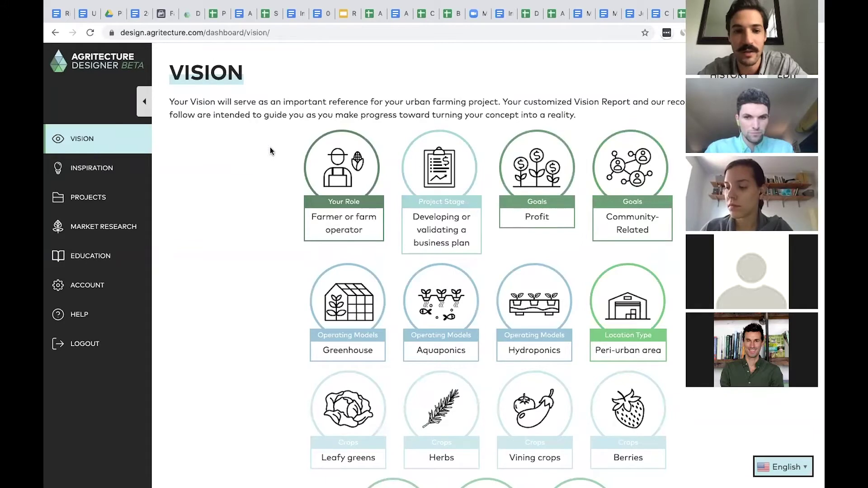
{"action": "scroll", "coordinate": [270, 149], "scroll_direction": "down", "scroll_amount": 2}
{"action": "scroll", "coordinate": [304, 119], "scroll_direction": "down", "scroll_amount": 1}
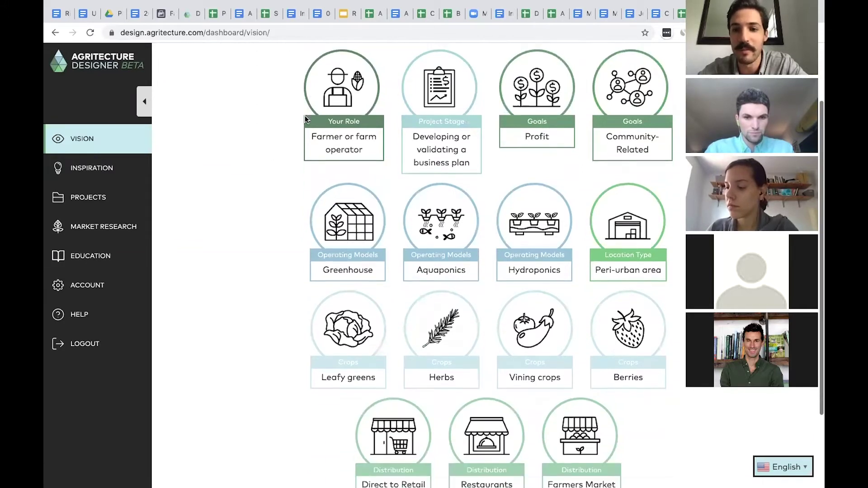
{"action": "scroll", "coordinate": [306, 119], "scroll_direction": "down", "scroll_amount": 4}
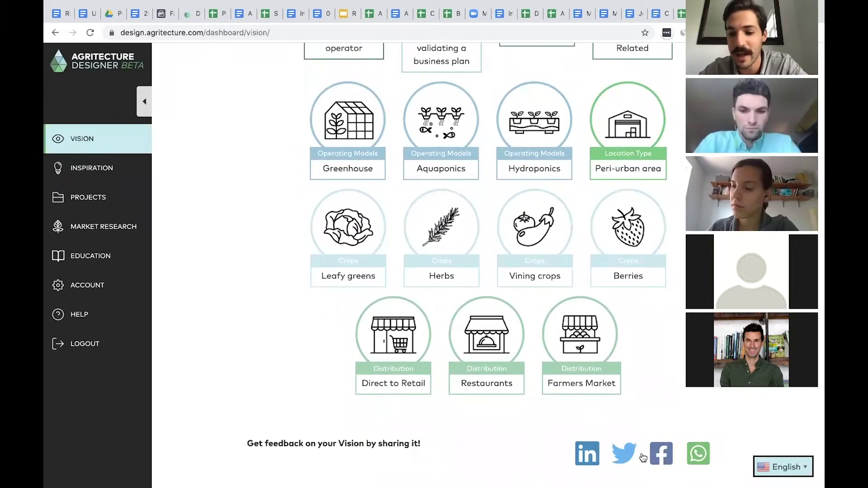
{"action": "scroll", "coordinate": [476, 407], "scroll_direction": "up", "scroll_amount": 7}
{"action": "scroll", "coordinate": [452, 384], "scroll_direction": "down", "scroll_amount": 1}
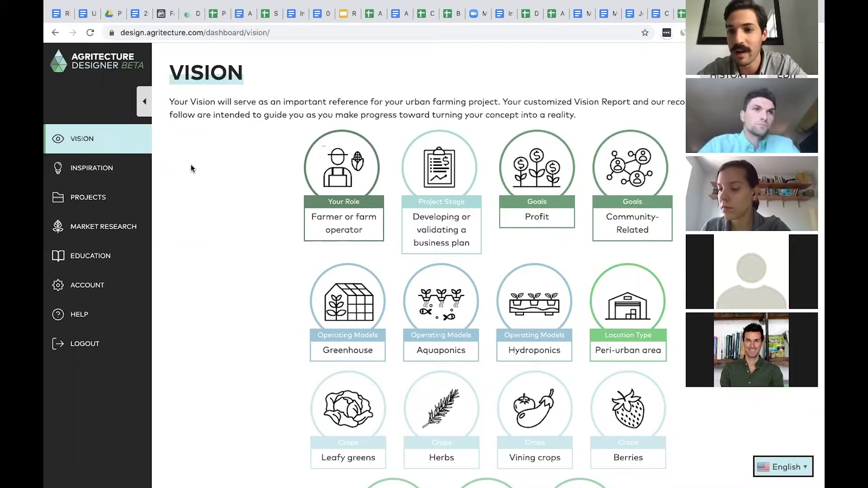
Step: Open the Inspirations page and scroll down through the example farm cards
{"action": "left_click", "coordinate": [113, 172]}
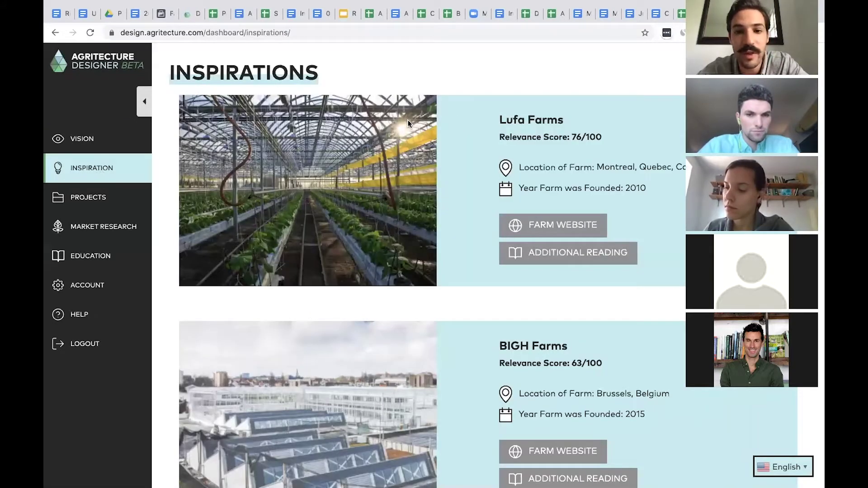
{"action": "scroll", "coordinate": [408, 121], "scroll_direction": "down", "scroll_amount": 1}
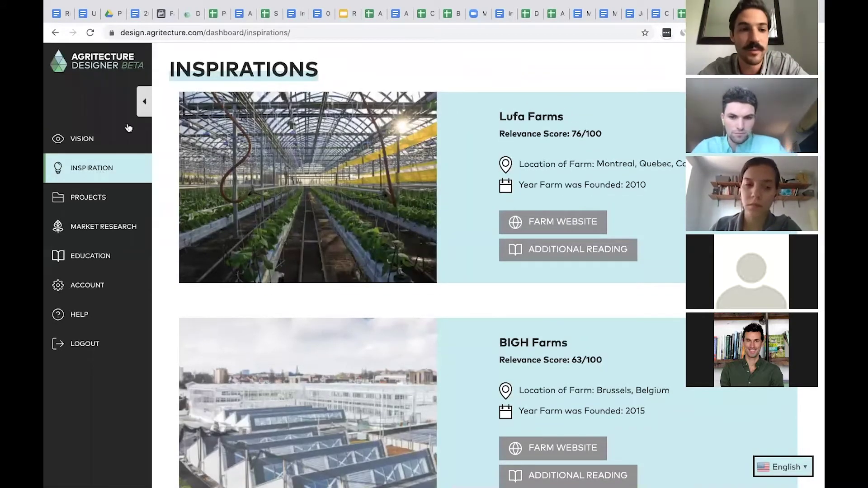
{"action": "scroll", "coordinate": [497, 126], "scroll_direction": "down", "scroll_amount": 1}
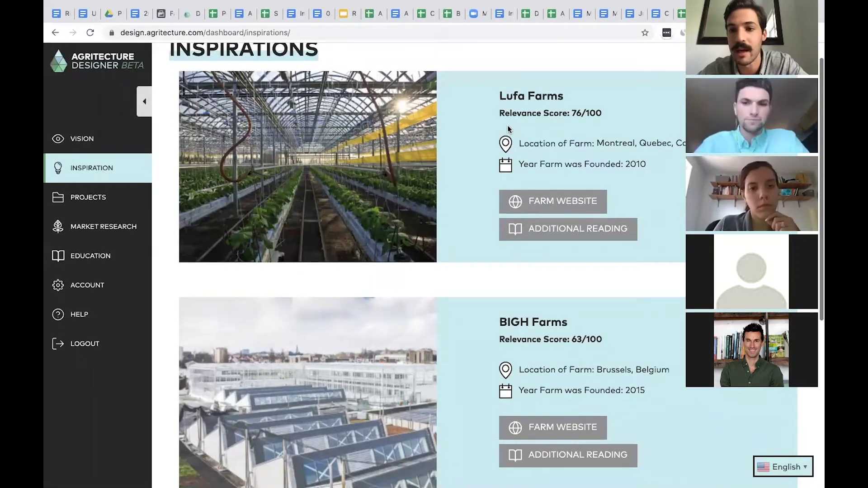
{"action": "scroll", "coordinate": [502, 131], "scroll_direction": "down", "scroll_amount": 1}
{"action": "scroll", "coordinate": [475, 135], "scroll_direction": "down", "scroll_amount": 1}
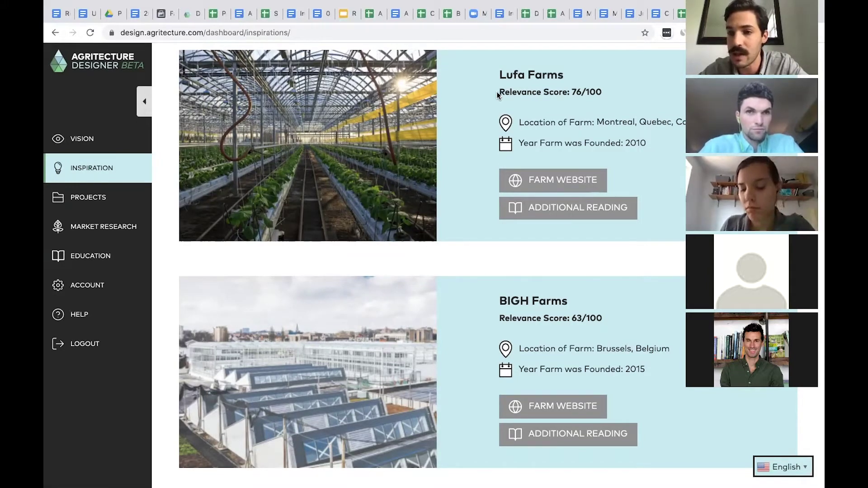
Step: Highlight Lufa Farms' 76/100 relevance score, then browse the Lufa, BIGH and Gotham Greens cards
{"action": "left_click_drag", "start_coordinate": [498, 91], "coordinate": [620, 93]}
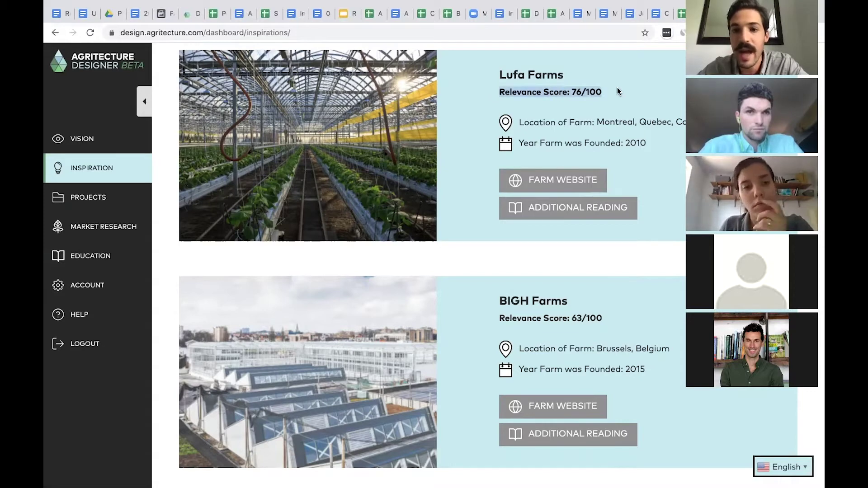
{"action": "left_click", "coordinate": [620, 92]}
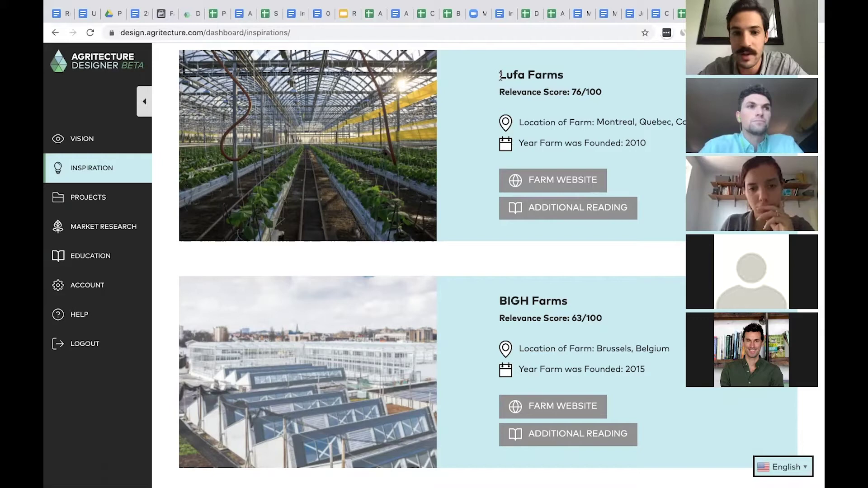
{"action": "scroll", "coordinate": [428, 146], "scroll_direction": "up", "scroll_amount": 1}
{"action": "scroll", "coordinate": [428, 146], "scroll_direction": "down", "scroll_amount": 2}
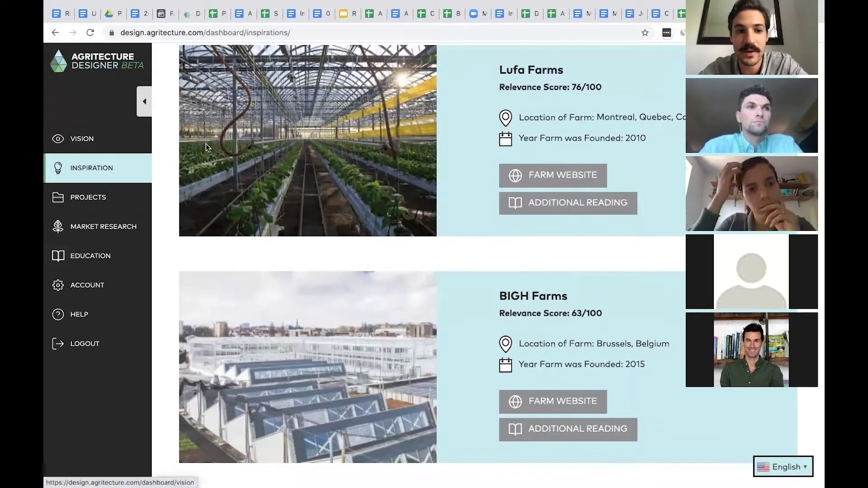
{"action": "scroll", "coordinate": [361, 202], "scroll_direction": "up", "scroll_amount": 1}
{"action": "scroll", "coordinate": [361, 203], "scroll_direction": "up", "scroll_amount": 2}
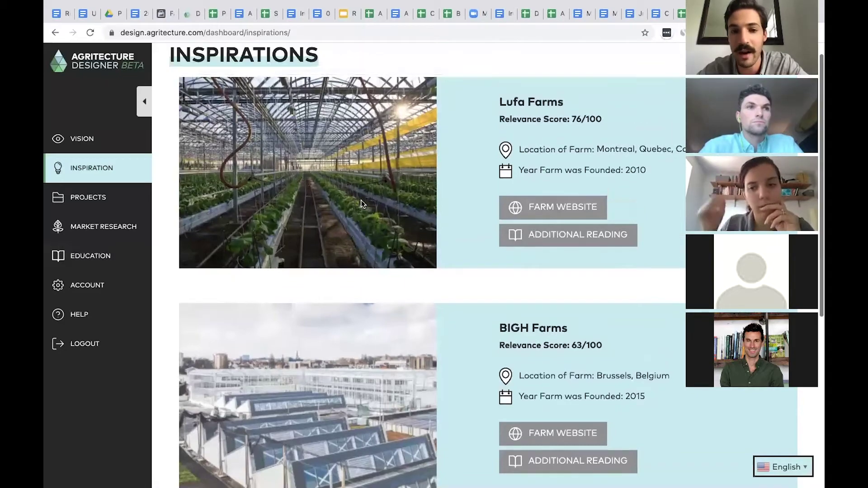
{"action": "scroll", "coordinate": [434, 203], "scroll_direction": "down", "scroll_amount": 5}
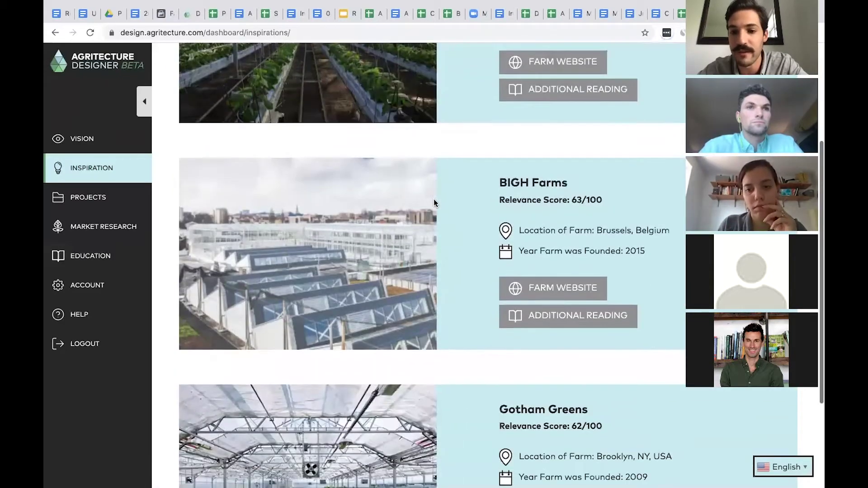
{"action": "scroll", "coordinate": [433, 203], "scroll_direction": "down", "scroll_amount": 3}
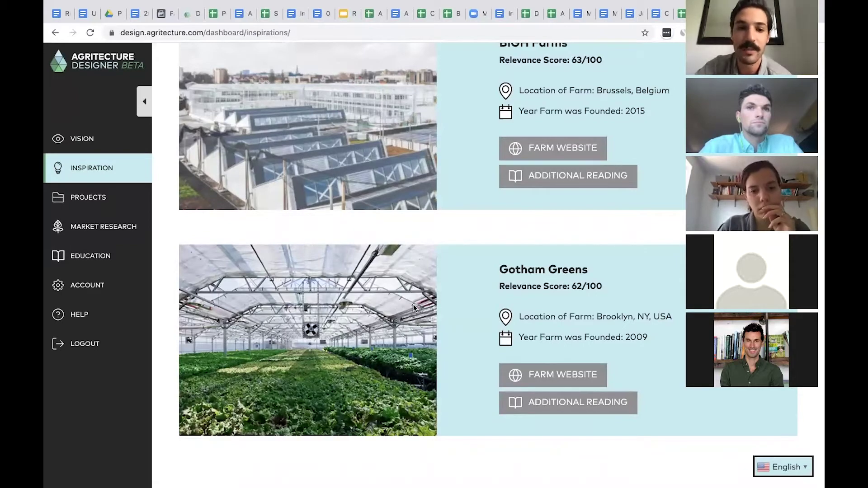
{"action": "scroll", "coordinate": [413, 305], "scroll_direction": "up", "scroll_amount": 6}
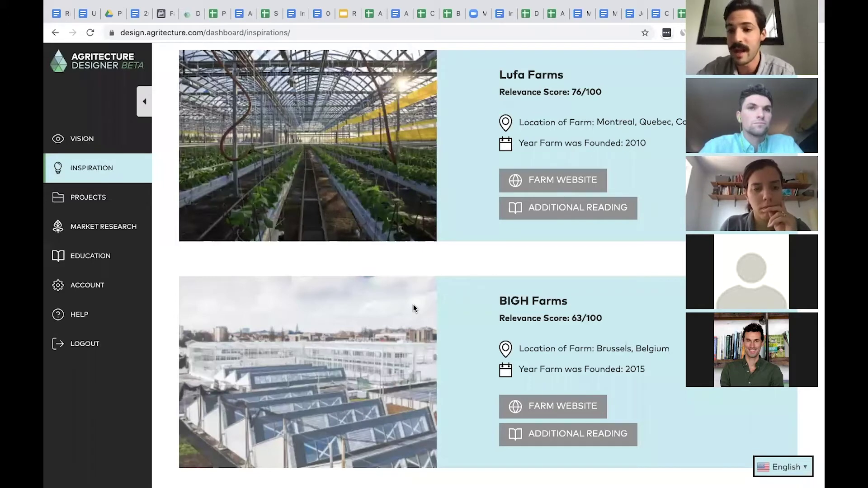
{"action": "scroll", "coordinate": [414, 299], "scroll_direction": "up", "scroll_amount": 1}
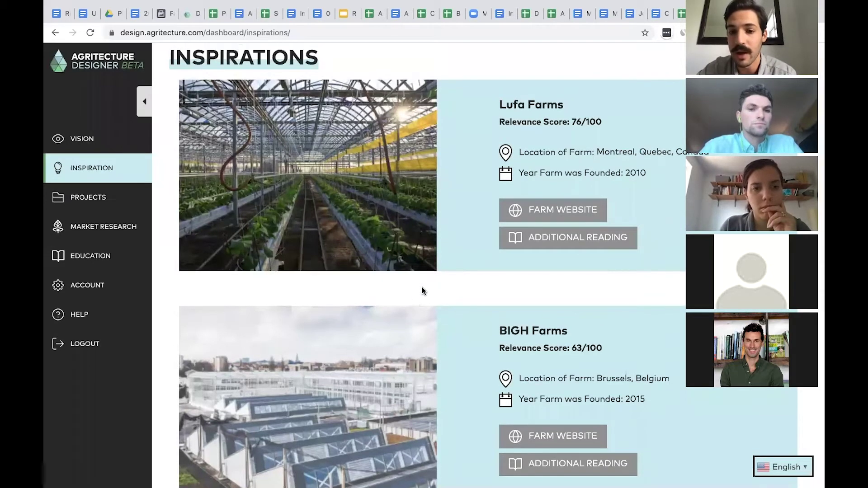
{"action": "scroll", "coordinate": [481, 167], "scroll_direction": "down", "scroll_amount": 4}
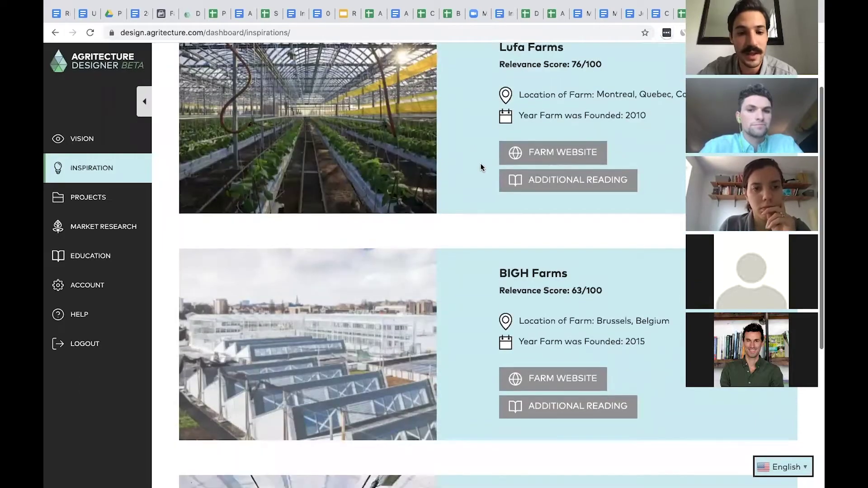
{"action": "scroll", "coordinate": [416, 209], "scroll_direction": "down", "scroll_amount": 2}
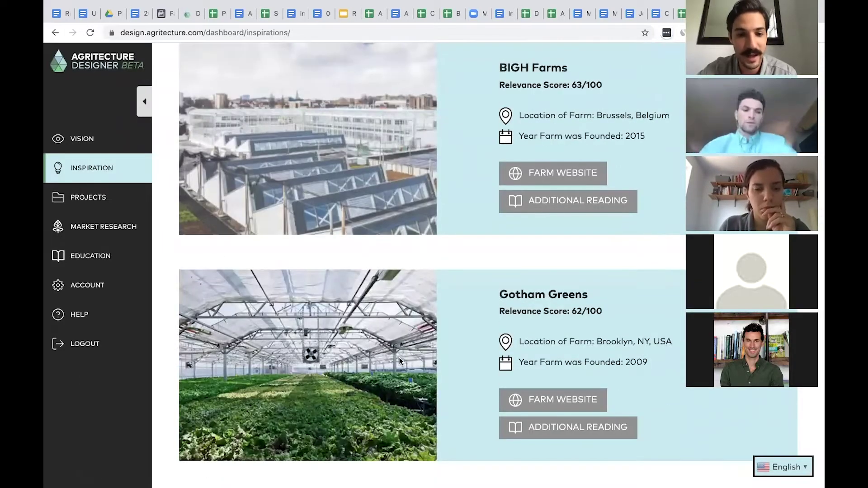
{"action": "scroll", "coordinate": [399, 358], "scroll_direction": "up", "scroll_amount": 1}
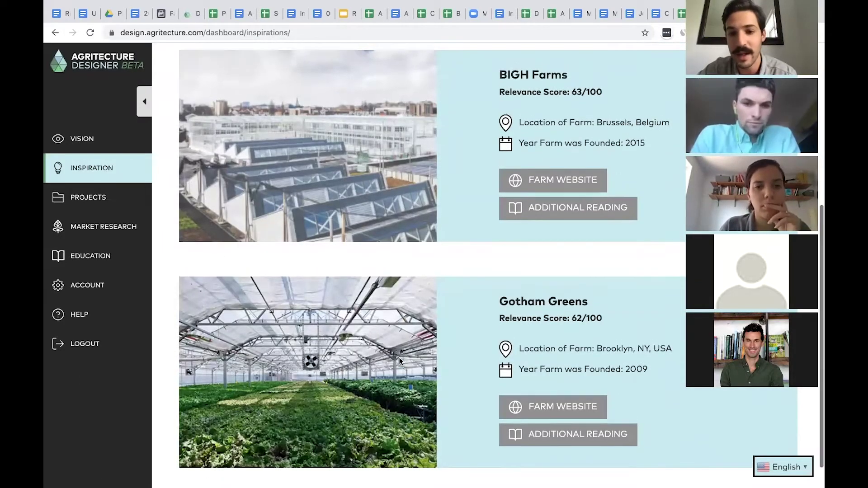
{"action": "scroll", "coordinate": [399, 359], "scroll_direction": "up", "scroll_amount": 5}
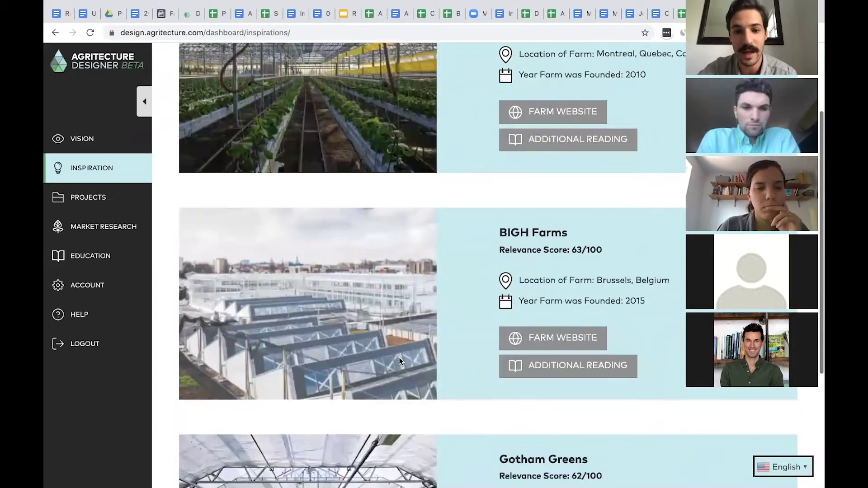
{"action": "scroll", "coordinate": [443, 145], "scroll_direction": "down", "scroll_amount": 3}
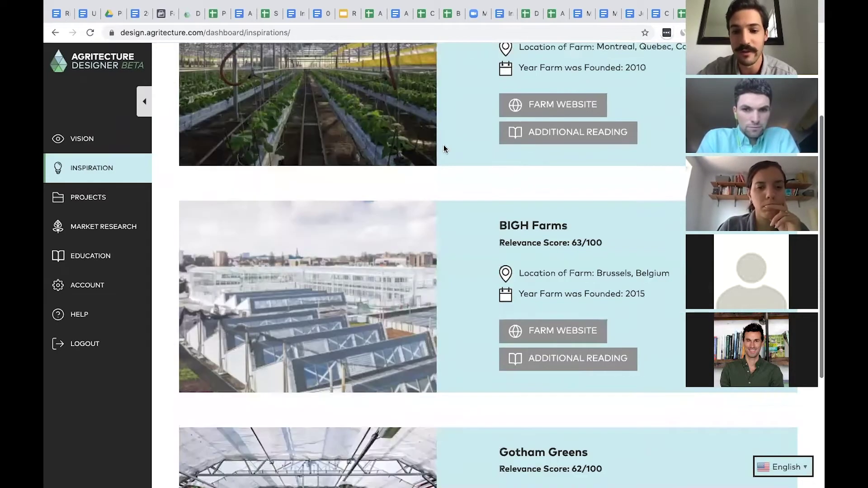
{"action": "scroll", "coordinate": [433, 218], "scroll_direction": "down", "scroll_amount": 2}
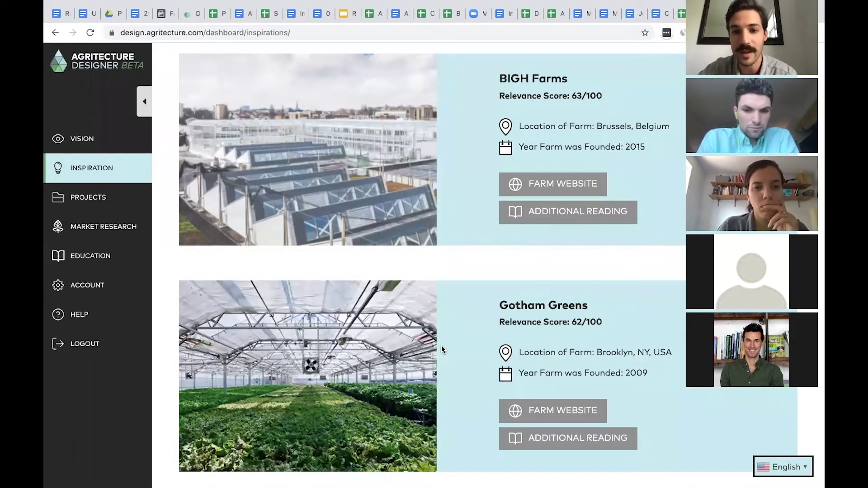
{"action": "scroll", "coordinate": [442, 349], "scroll_direction": "up", "scroll_amount": 1}
{"action": "scroll", "coordinate": [561, 271], "scroll_direction": "down", "scroll_amount": 2}
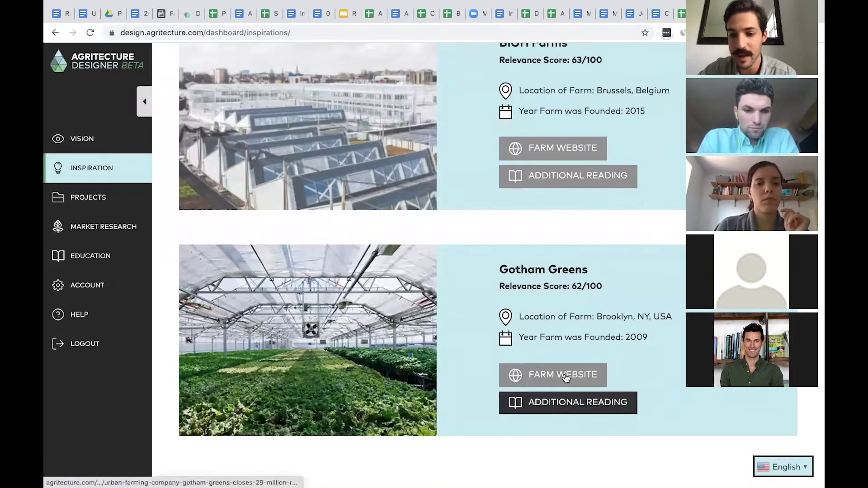
{"action": "scroll", "coordinate": [563, 310], "scroll_direction": "up", "scroll_amount": 5}
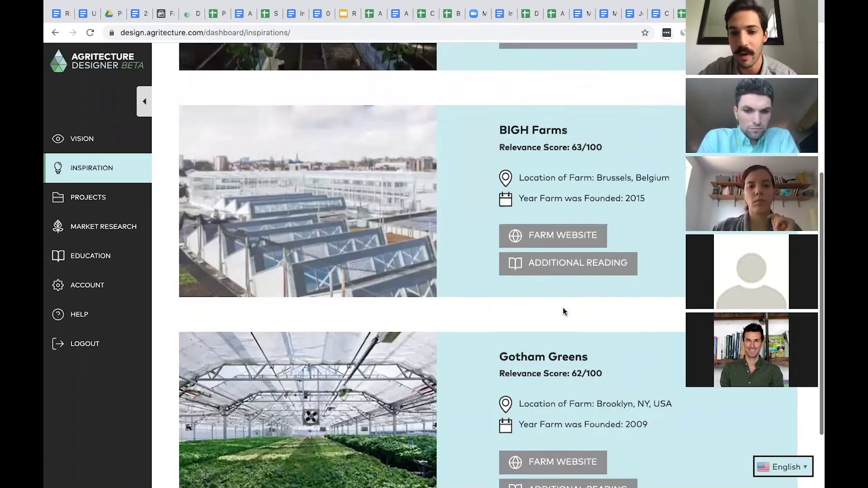
{"action": "scroll", "coordinate": [561, 229], "scroll_direction": "down", "scroll_amount": 1}
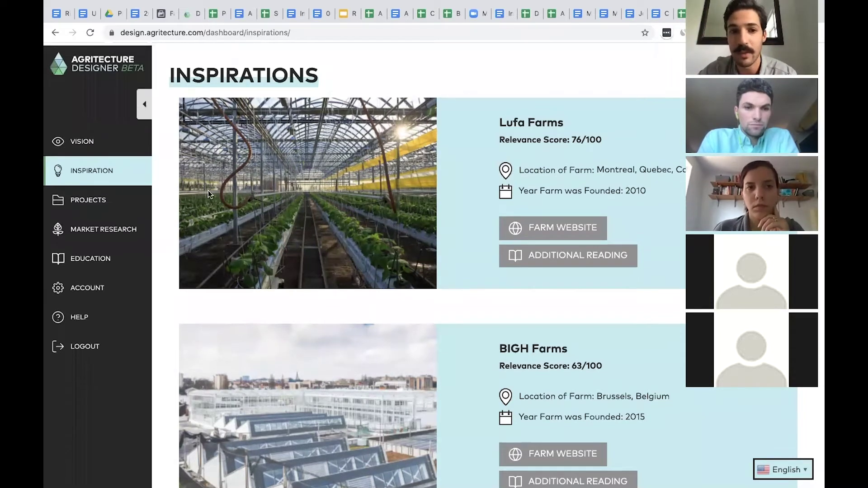
Step: Open the Commercial Urban Farming course and review Lessons 1–3 with their instructors and durations
{"action": "left_click", "coordinate": [109, 262]}
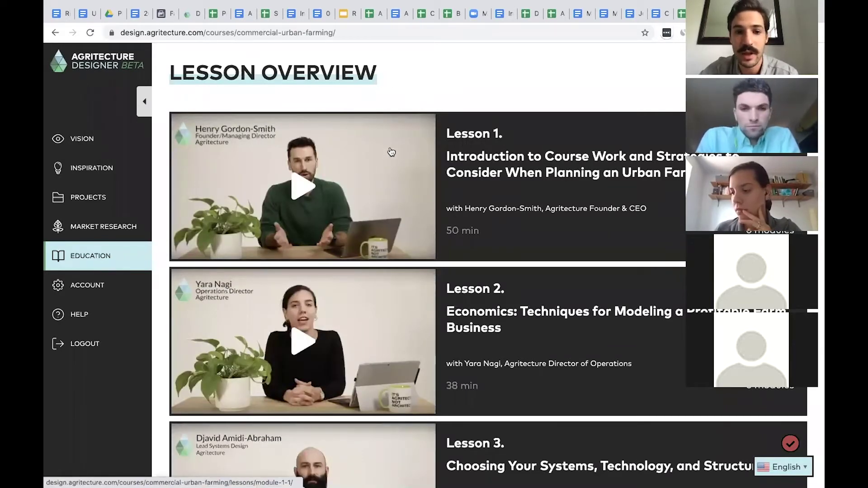
{"action": "scroll", "coordinate": [391, 151], "scroll_direction": "down", "scroll_amount": 9}
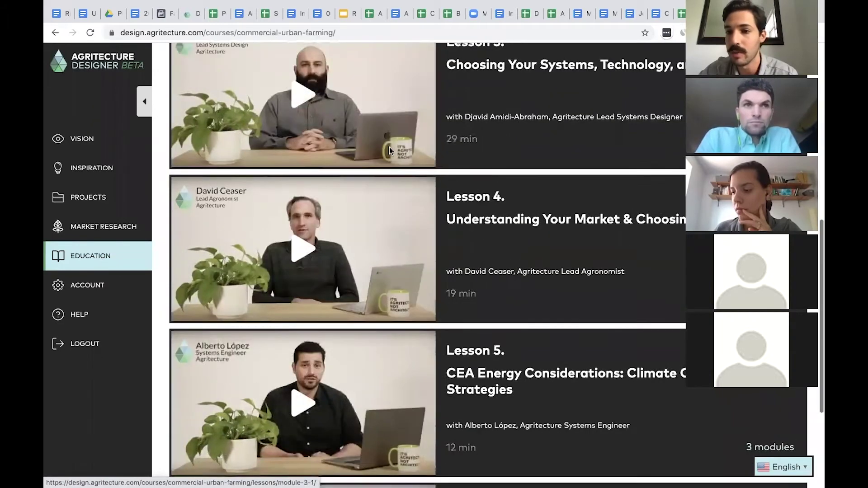
{"action": "scroll", "coordinate": [389, 147], "scroll_direction": "down", "scroll_amount": 4}
{"action": "scroll", "coordinate": [351, 177], "scroll_direction": "up", "scroll_amount": 13}
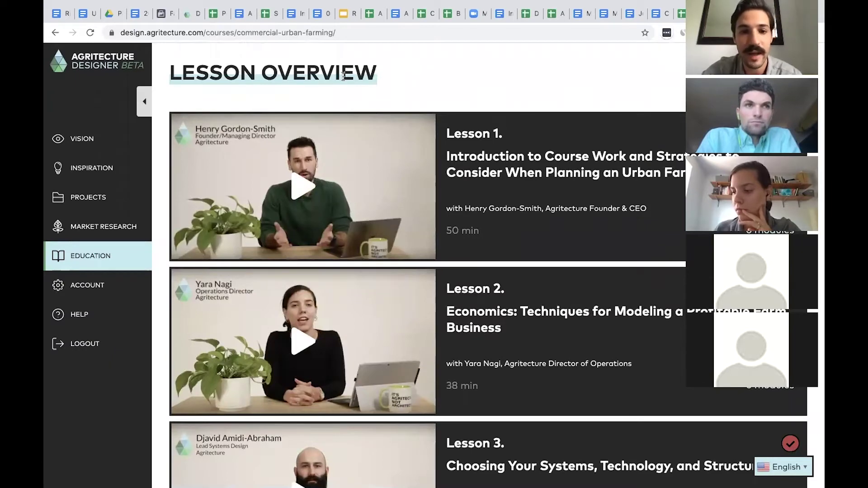
{"action": "scroll", "coordinate": [337, 123], "scroll_direction": "down", "scroll_amount": 1}
{"action": "scroll", "coordinate": [337, 123], "scroll_direction": "up", "scroll_amount": 1}
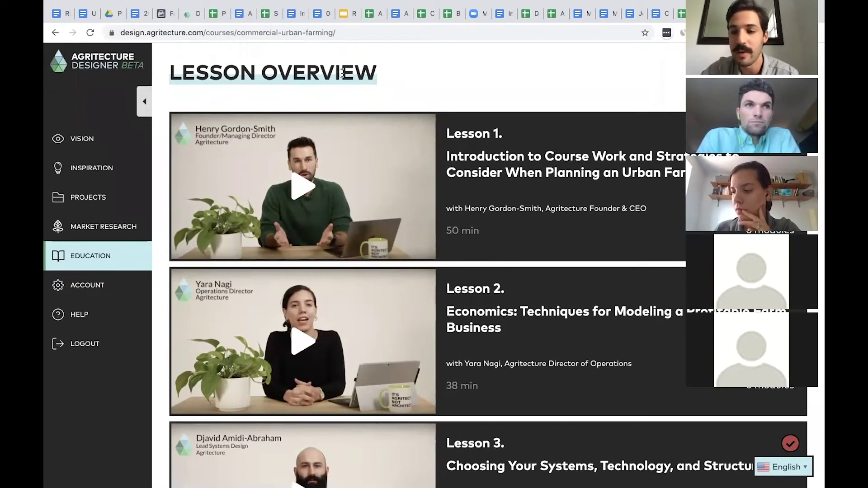
{"action": "scroll", "coordinate": [329, 158], "scroll_direction": "down", "scroll_amount": 1}
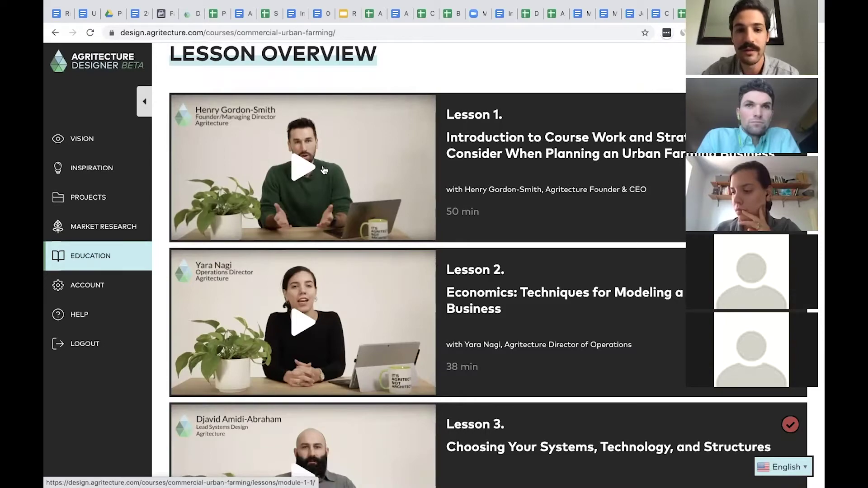
{"action": "scroll", "coordinate": [324, 170], "scroll_direction": "down", "scroll_amount": 3}
{"action": "scroll", "coordinate": [325, 170], "scroll_direction": "up", "scroll_amount": 3}
{"action": "scroll", "coordinate": [334, 144], "scroll_direction": "down", "scroll_amount": 2}
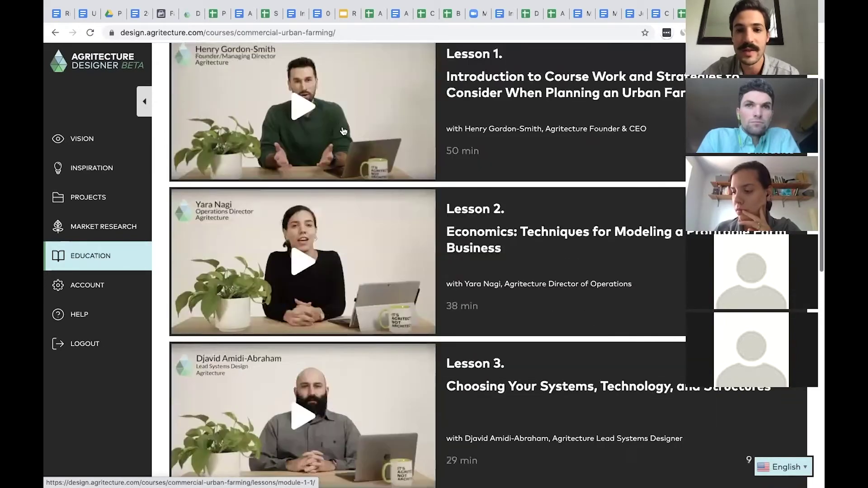
{"action": "scroll", "coordinate": [348, 121], "scroll_direction": "down", "scroll_amount": 5}
{"action": "scroll", "coordinate": [333, 162], "scroll_direction": "up", "scroll_amount": 5}
{"action": "scroll", "coordinate": [335, 161], "scroll_direction": "up", "scroll_amount": 2}
Step: Open Lesson 1 of the course and scroll through its modules
{"action": "left_click", "coordinate": [304, 189]}
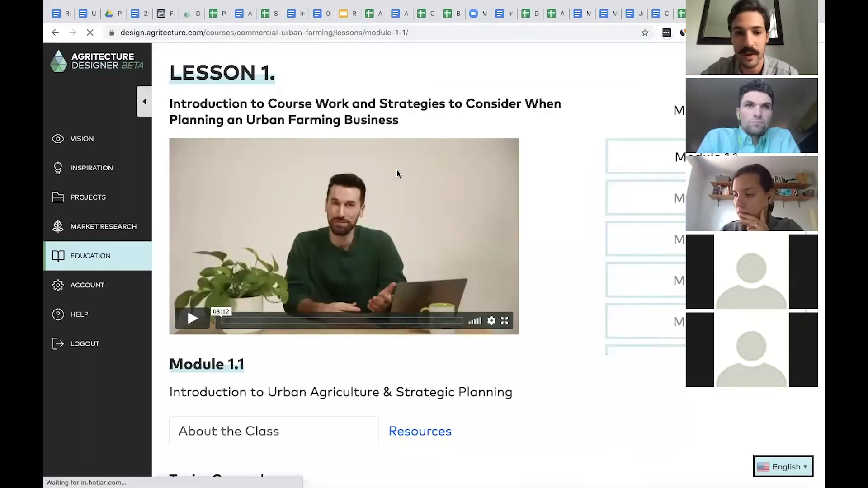
{"action": "scroll", "coordinate": [324, 235], "scroll_direction": "down", "scroll_amount": 1}
{"action": "scroll", "coordinate": [325, 233], "scroll_direction": "down", "scroll_amount": 3}
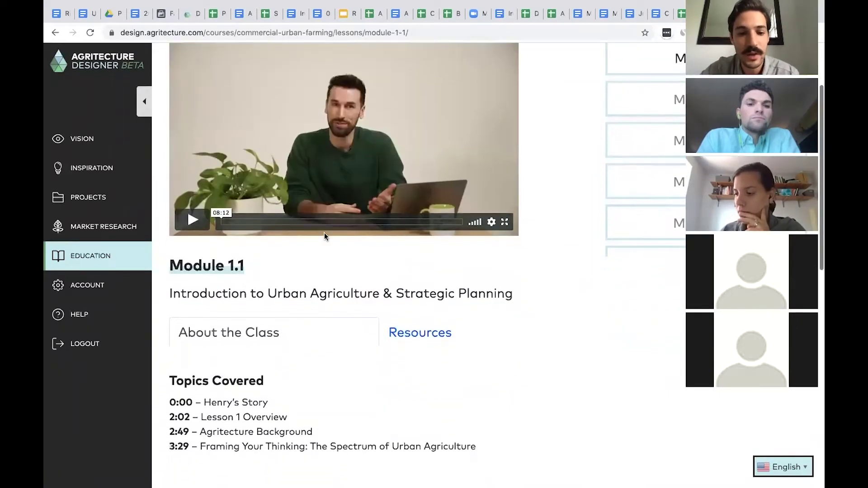
{"action": "scroll", "coordinate": [318, 262], "scroll_direction": "up", "scroll_amount": 1}
{"action": "scroll", "coordinate": [316, 278], "scroll_direction": "up", "scroll_amount": 3}
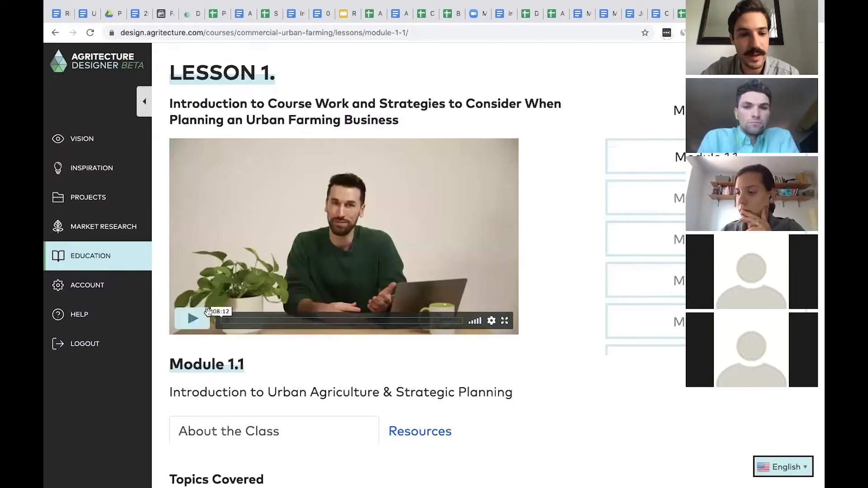
{"action": "scroll", "coordinate": [401, 255], "scroll_direction": "down", "scroll_amount": 3}
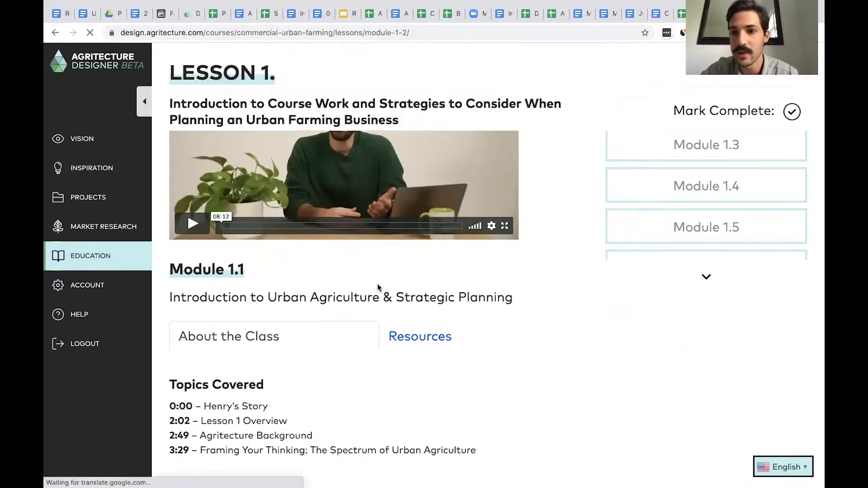
{"action": "scroll", "coordinate": [377, 287], "scroll_direction": "down", "scroll_amount": 3}
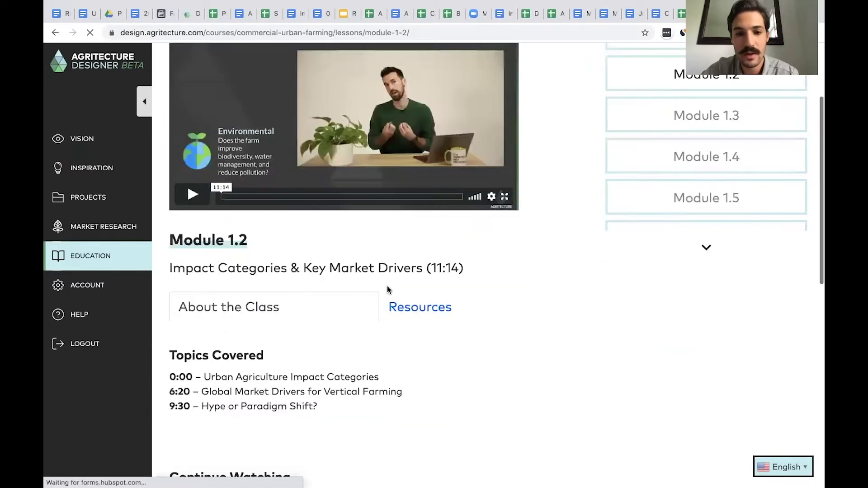
Step: Show Module 1.2's resource links, open the AgFunder investing report, then close it
{"action": "left_click", "coordinate": [420, 316]}
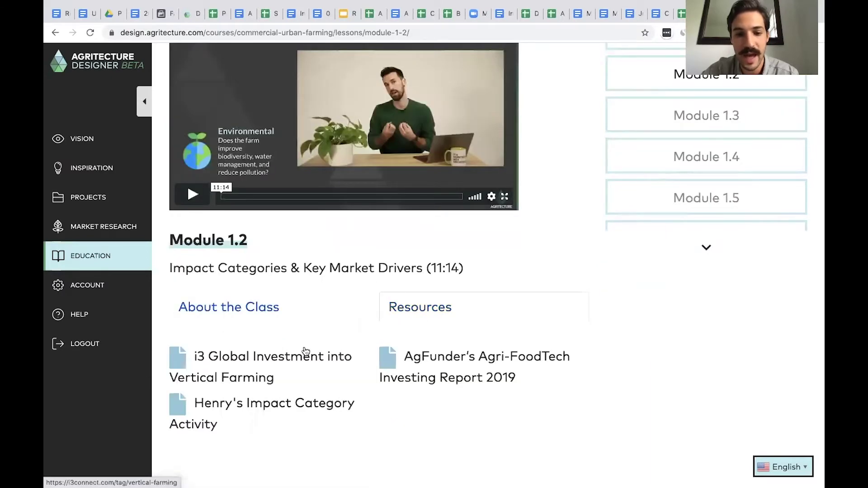
{"action": "scroll", "coordinate": [305, 347], "scroll_direction": "down", "scroll_amount": 1}
{"action": "scroll", "coordinate": [304, 346], "scroll_direction": "up", "scroll_amount": 5}
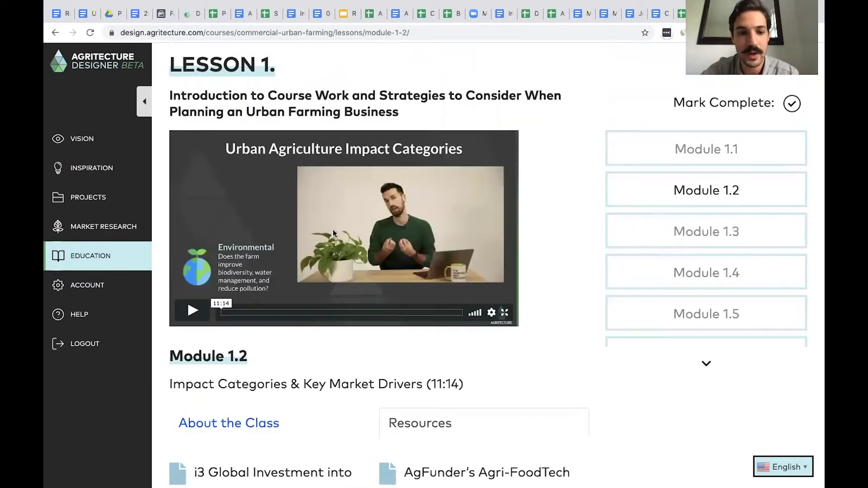
{"action": "scroll", "coordinate": [382, 230], "scroll_direction": "down", "scroll_amount": 4}
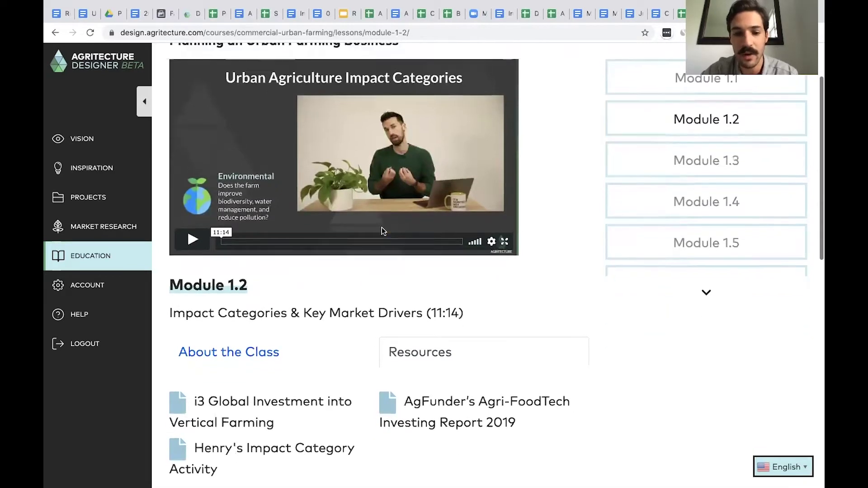
{"action": "scroll", "coordinate": [381, 228], "scroll_direction": "down", "scroll_amount": 1}
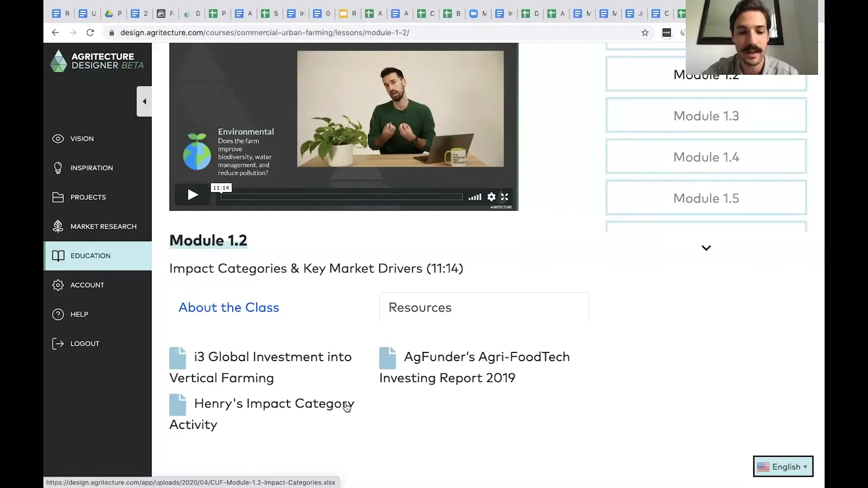
{"action": "left_click", "coordinate": [446, 373]}
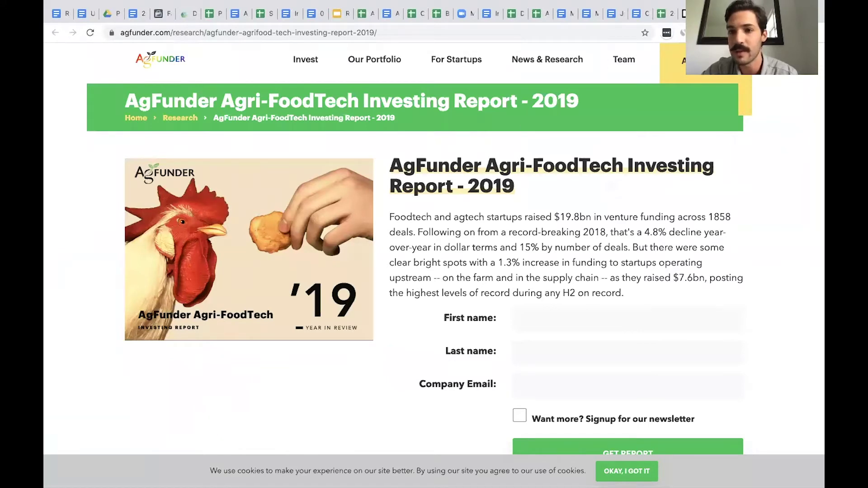
{"action": "key", "text": "super+w"}
{"action": "scroll", "coordinate": [415, 272], "scroll_direction": "up", "scroll_amount": 2}
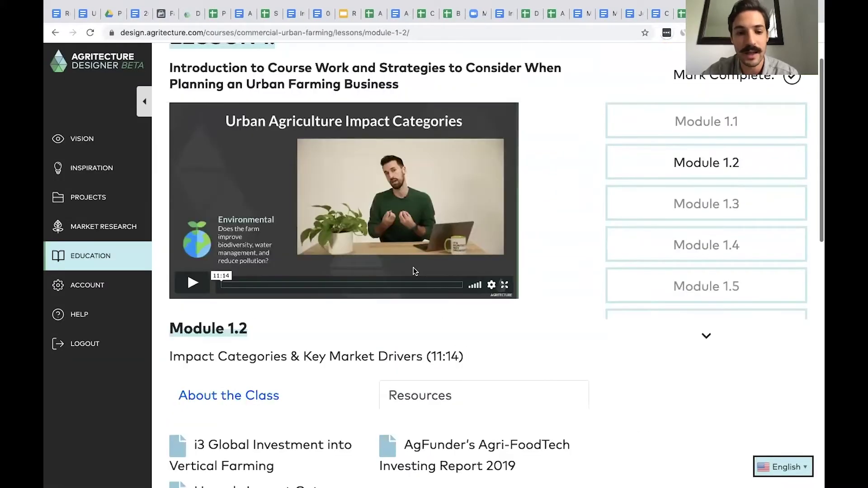
{"action": "scroll", "coordinate": [576, 309], "scroll_direction": "down", "scroll_amount": 10}
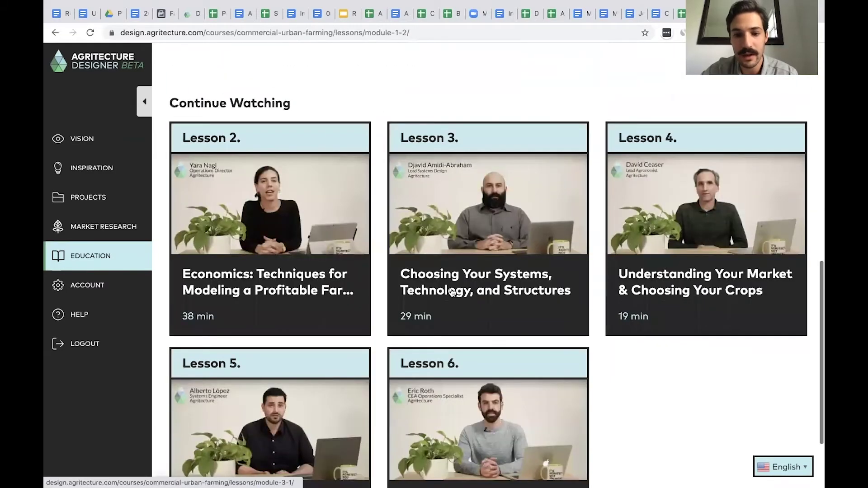
{"action": "scroll", "coordinate": [317, 260], "scroll_direction": "down", "scroll_amount": 1}
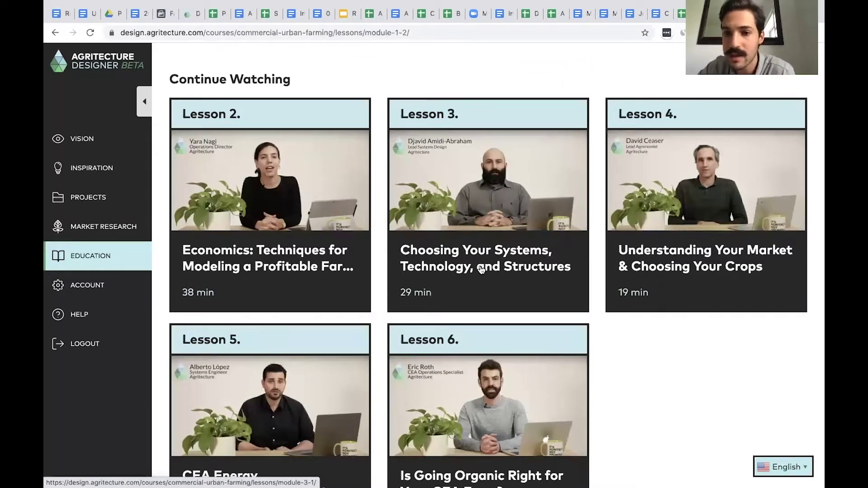
{"action": "scroll", "coordinate": [639, 246], "scroll_direction": "down", "scroll_amount": 2}
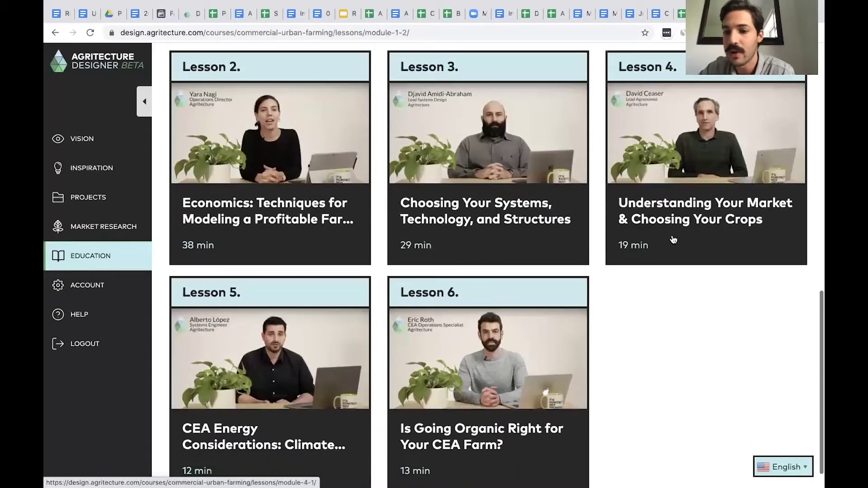
{"action": "scroll", "coordinate": [675, 230], "scroll_direction": "up", "scroll_amount": 1}
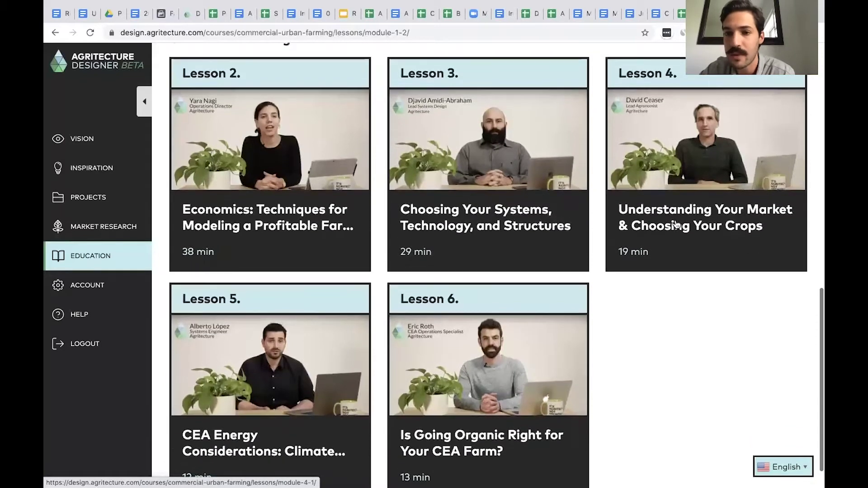
{"action": "scroll", "coordinate": [468, 241], "scroll_direction": "down", "scroll_amount": 1}
{"action": "scroll", "coordinate": [468, 241], "scroll_direction": "down", "scroll_amount": 1}
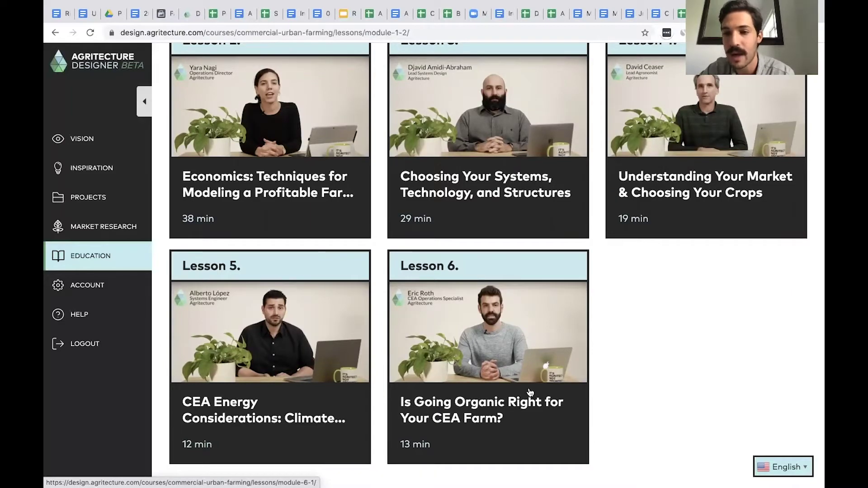
{"action": "scroll", "coordinate": [530, 392], "scroll_direction": "up", "scroll_amount": 6}
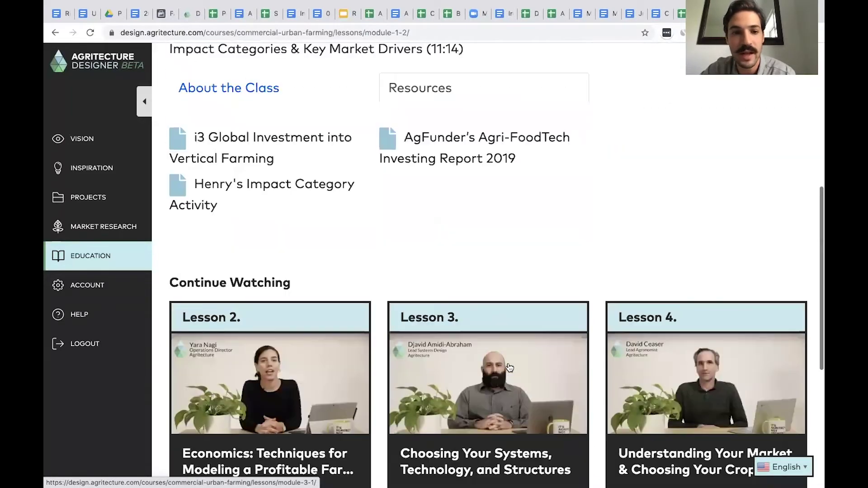
{"action": "scroll", "coordinate": [510, 367], "scroll_direction": "up", "scroll_amount": 8}
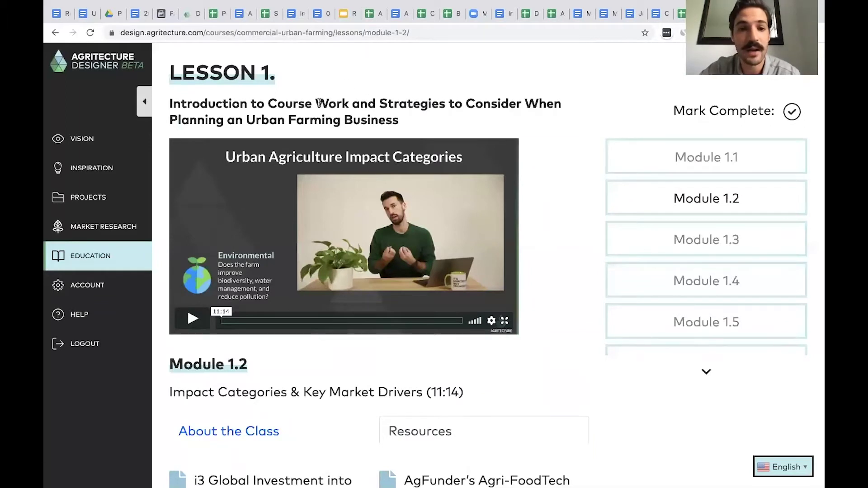
Step: Go to the Projects list and start a new farm project from the Start a New Project card
{"action": "left_click", "coordinate": [122, 199]}
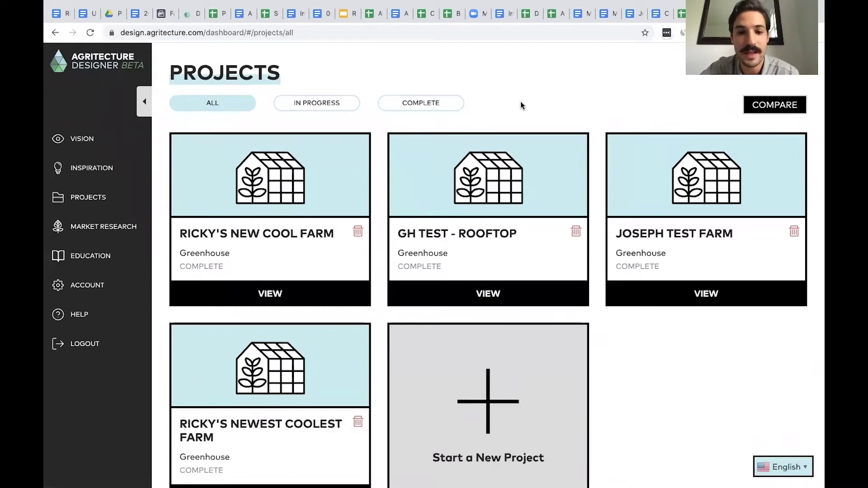
{"action": "scroll", "coordinate": [521, 103], "scroll_direction": "down", "scroll_amount": 1}
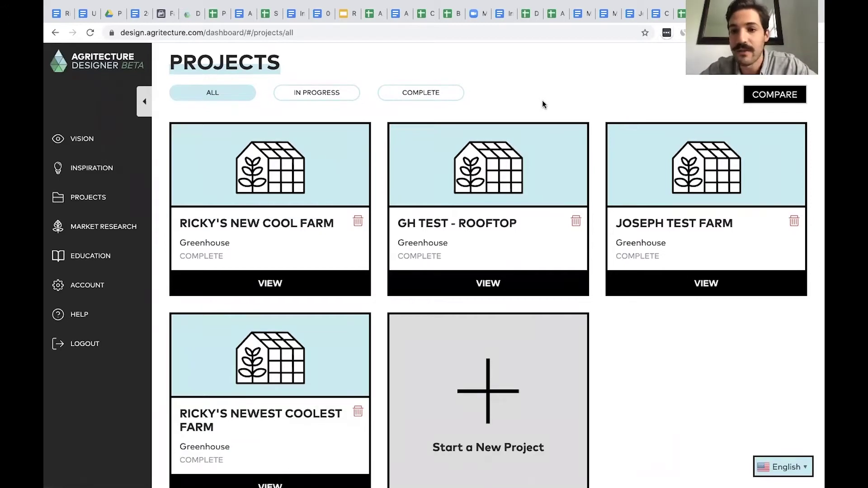
{"action": "scroll", "coordinate": [487, 330], "scroll_direction": "down", "scroll_amount": 1}
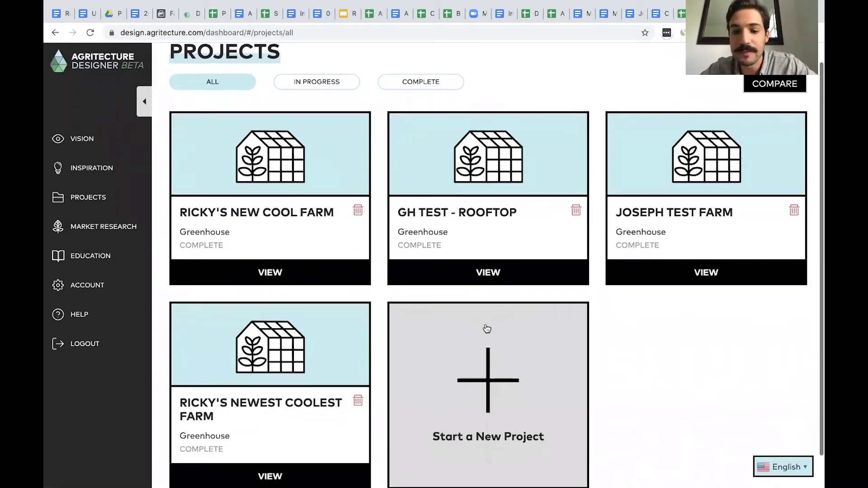
{"action": "left_click", "coordinate": [489, 373]}
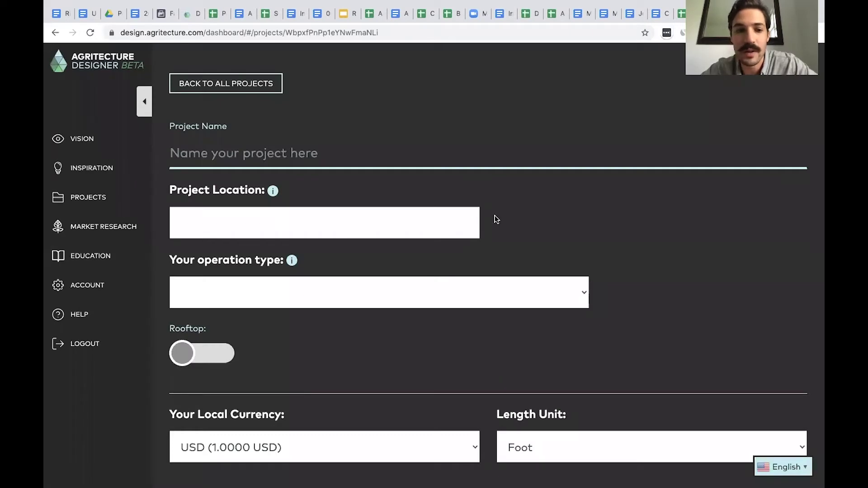
Step: Scroll through the blank form's location, operation type, currency and land ownership fields
{"action": "scroll", "coordinate": [496, 220], "scroll_direction": "down", "scroll_amount": 8}
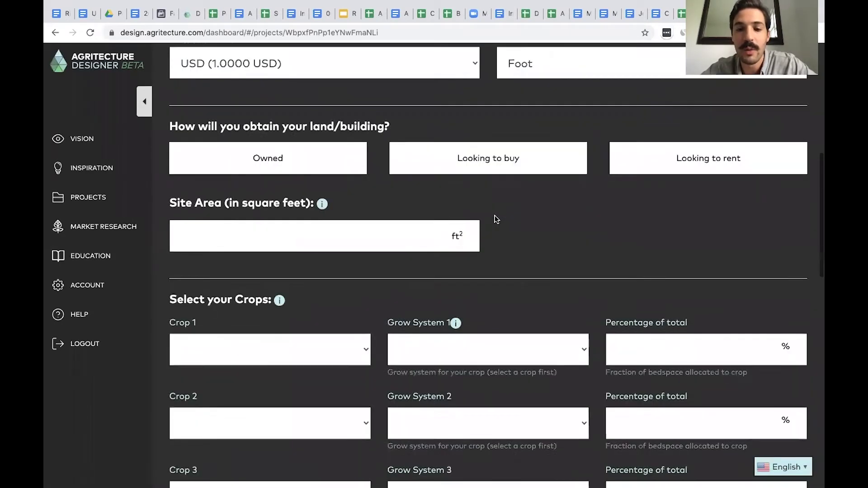
{"action": "scroll", "coordinate": [539, 223], "scroll_direction": "down", "scroll_amount": 9}
{"action": "scroll", "coordinate": [539, 224], "scroll_direction": "down", "scroll_amount": 6}
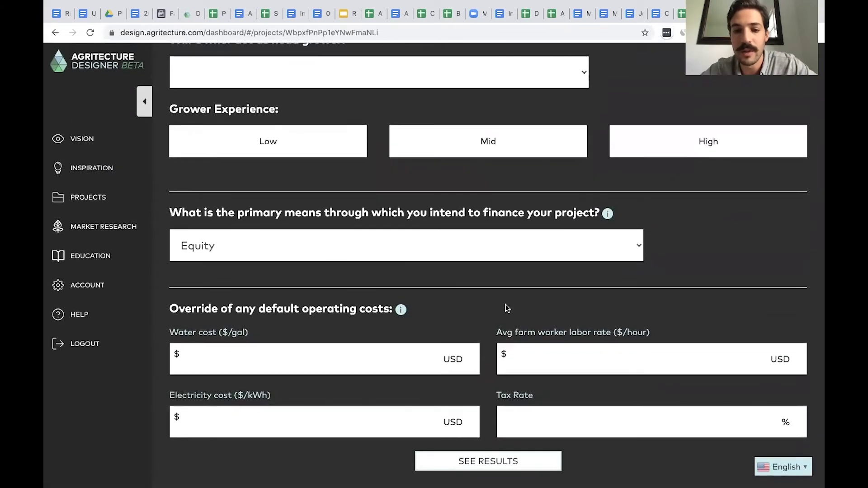
{"action": "scroll", "coordinate": [505, 309], "scroll_direction": "up", "scroll_amount": 18}
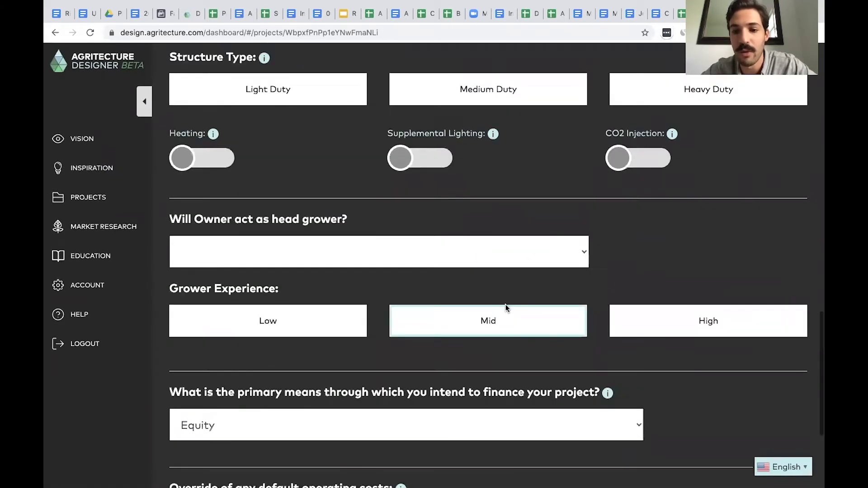
{"action": "scroll", "coordinate": [506, 307], "scroll_direction": "up", "scroll_amount": 4}
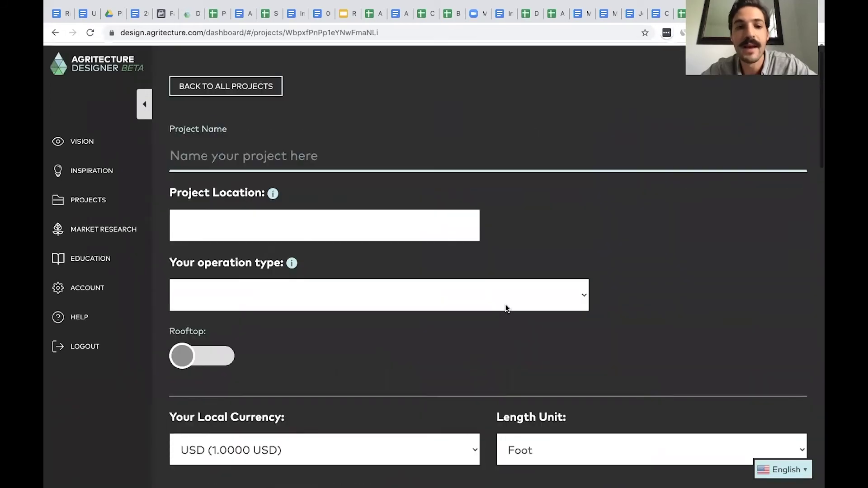
{"action": "scroll", "coordinate": [508, 246], "scroll_direction": "down", "scroll_amount": 7}
{"action": "scroll", "coordinate": [509, 247], "scroll_direction": "down", "scroll_amount": 3}
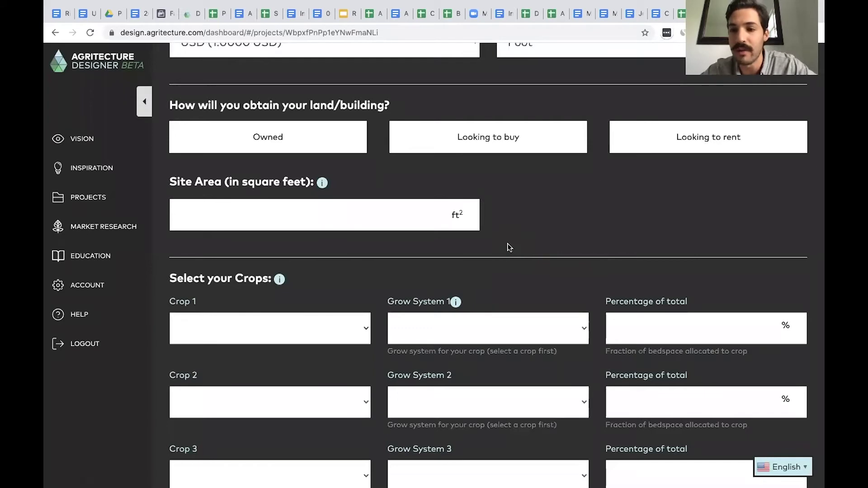
{"action": "scroll", "coordinate": [509, 248], "scroll_direction": "up", "scroll_amount": 7}
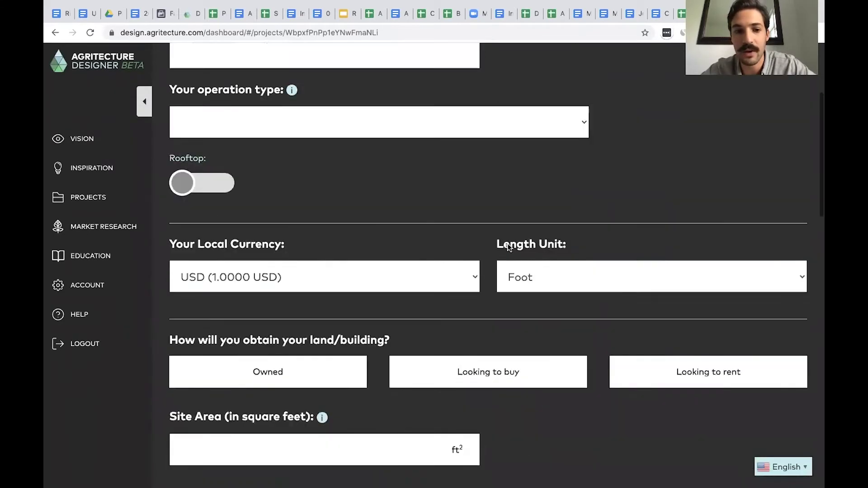
{"action": "scroll", "coordinate": [556, 199], "scroll_direction": "down", "scroll_amount": 1}
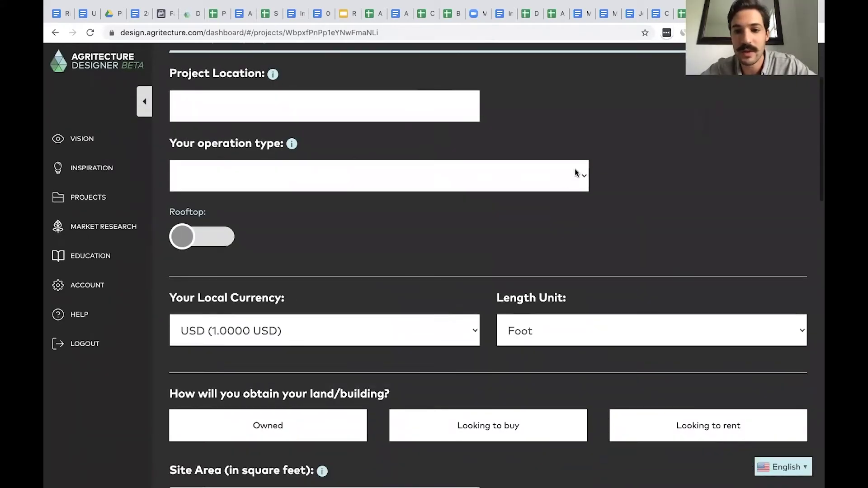
{"action": "left_click", "coordinate": [582, 176]}
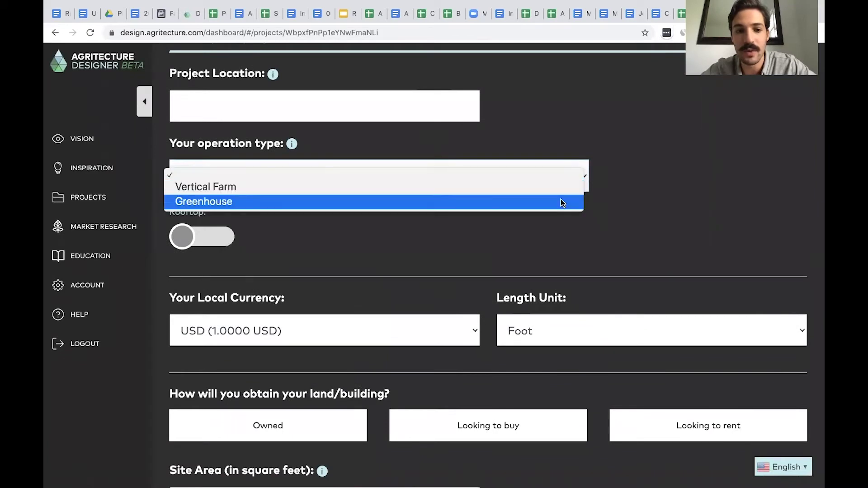
{"action": "left_click", "coordinate": [568, 231]}
{"action": "scroll", "coordinate": [405, 230], "scroll_direction": "down", "scroll_amount": 2}
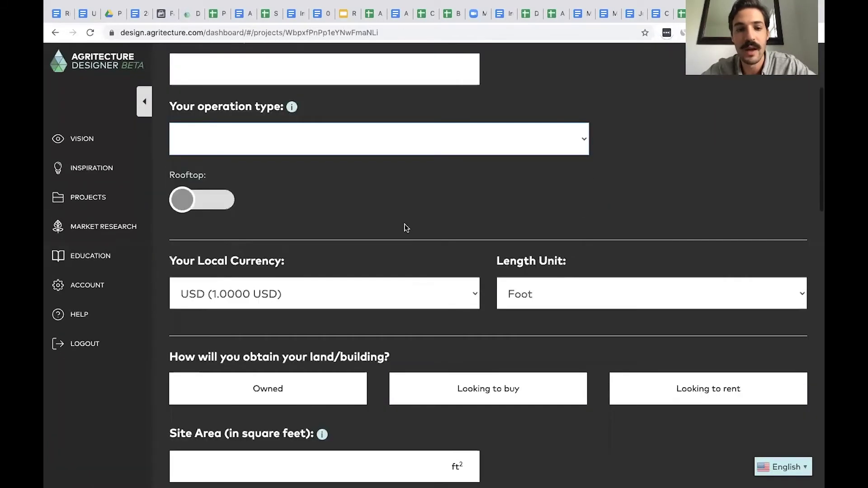
{"action": "left_click", "coordinate": [419, 143]}
{"action": "left_click", "coordinate": [296, 207]}
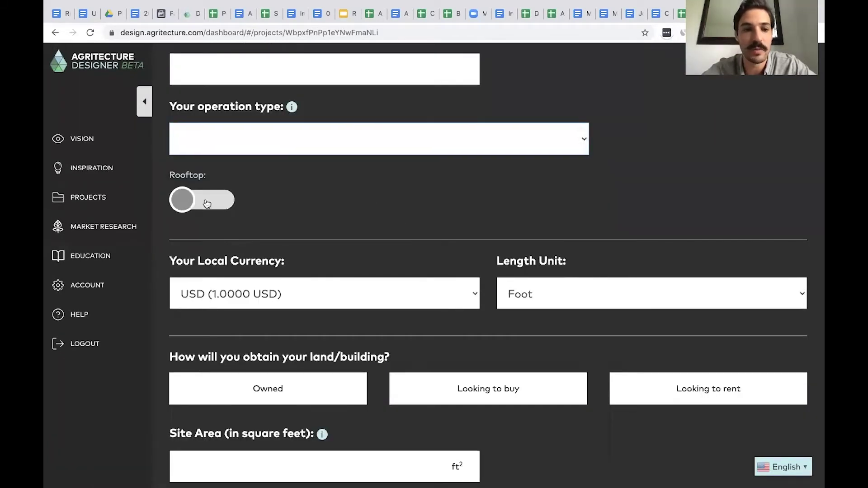
{"action": "scroll", "coordinate": [312, 226], "scroll_direction": "down", "scroll_amount": 2}
{"action": "left_click", "coordinate": [324, 230]}
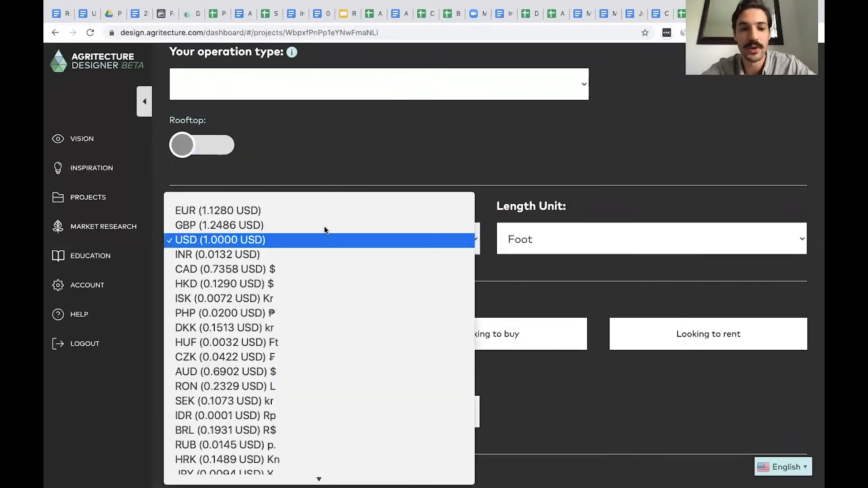
{"action": "scroll", "coordinate": [411, 319], "scroll_direction": "down", "scroll_amount": 5}
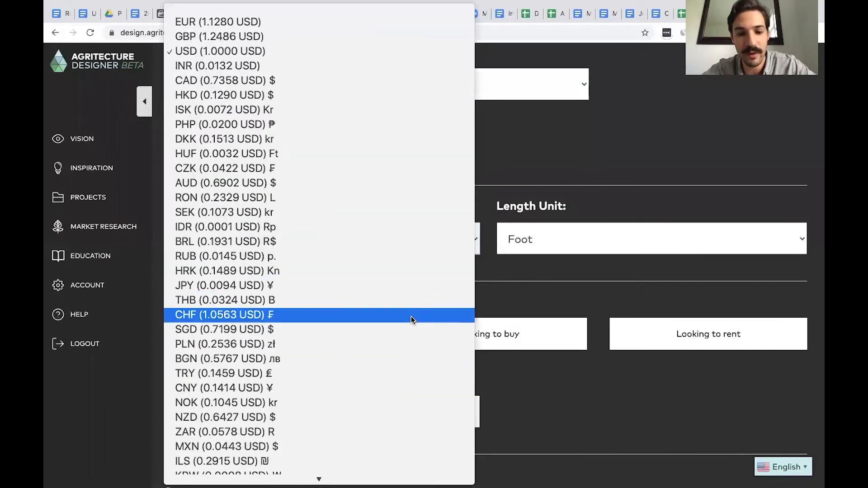
{"action": "left_click", "coordinate": [534, 181]}
{"action": "left_click", "coordinate": [530, 231]}
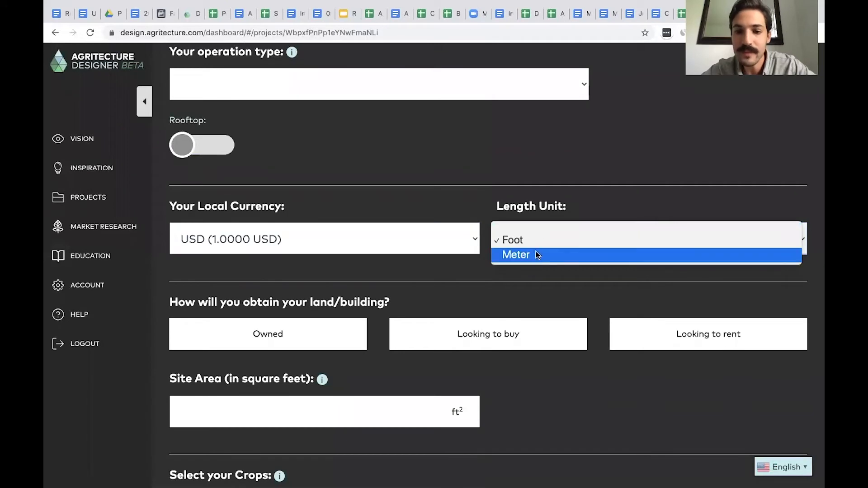
{"action": "left_click", "coordinate": [541, 210]}
{"action": "scroll", "coordinate": [325, 246], "scroll_direction": "down", "scroll_amount": 2}
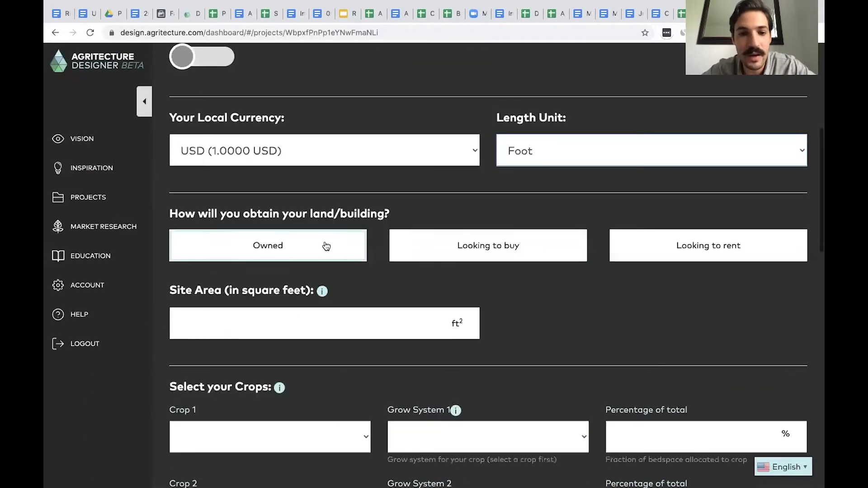
{"action": "scroll", "coordinate": [374, 252], "scroll_direction": "down", "scroll_amount": 2}
{"action": "scroll", "coordinate": [335, 139], "scroll_direction": "down", "scroll_amount": 1}
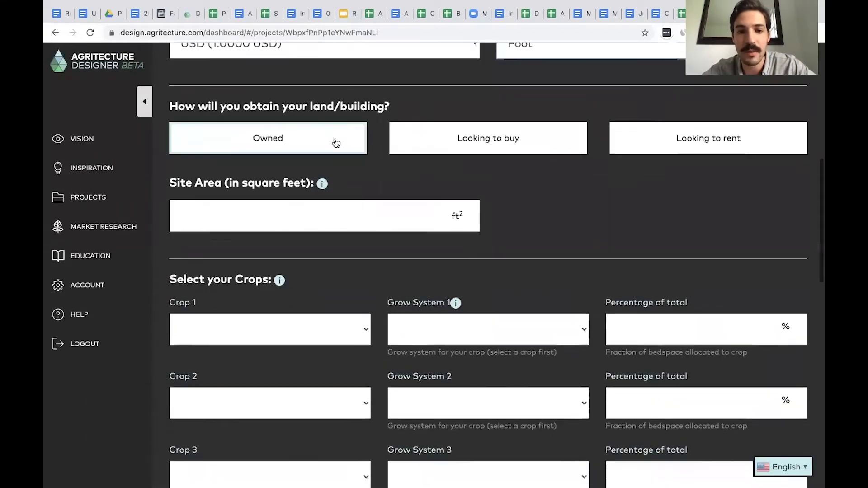
{"action": "scroll", "coordinate": [339, 169], "scroll_direction": "down", "scroll_amount": 4}
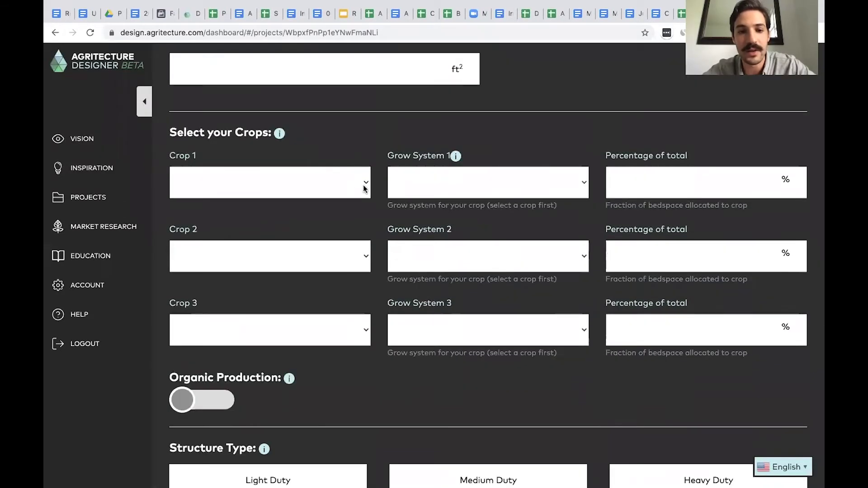
{"action": "left_click", "coordinate": [364, 189]}
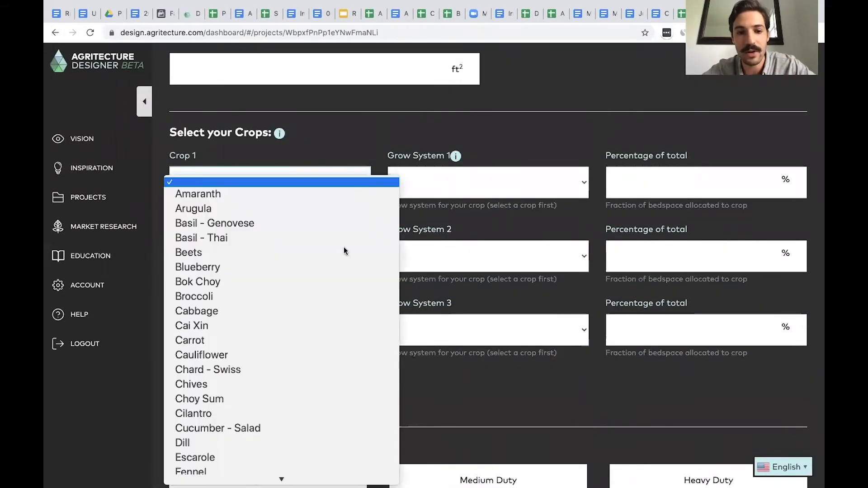
{"action": "left_click", "coordinate": [357, 127]}
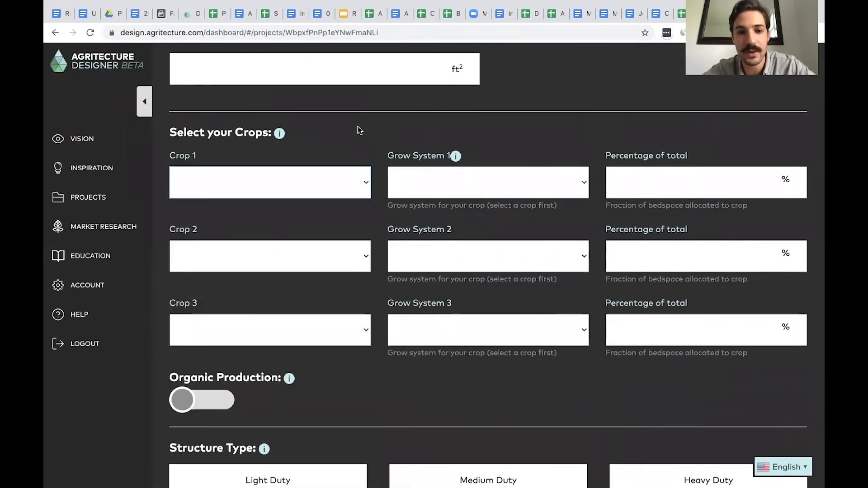
{"action": "scroll", "coordinate": [395, 136], "scroll_direction": "down", "scroll_amount": 3}
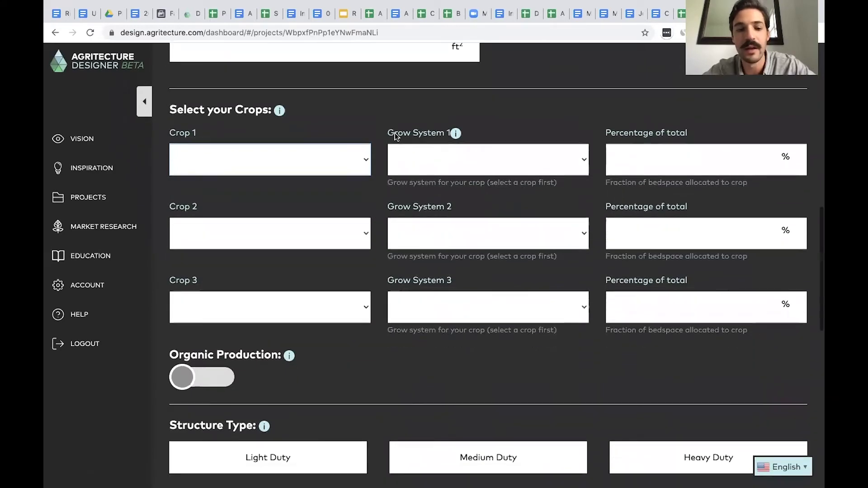
{"action": "scroll", "coordinate": [395, 136], "scroll_direction": "up", "scroll_amount": 2}
{"action": "scroll", "coordinate": [395, 133], "scroll_direction": "up", "scroll_amount": 2}
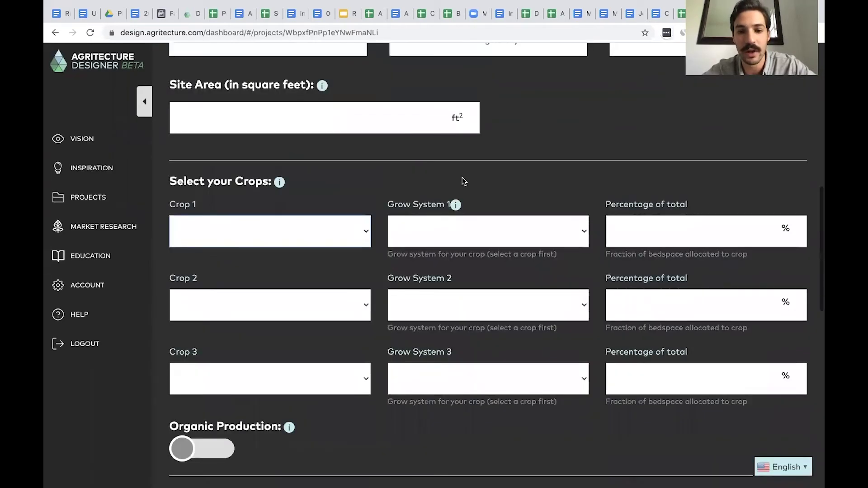
{"action": "mouse_move", "coordinate": [457, 207]}
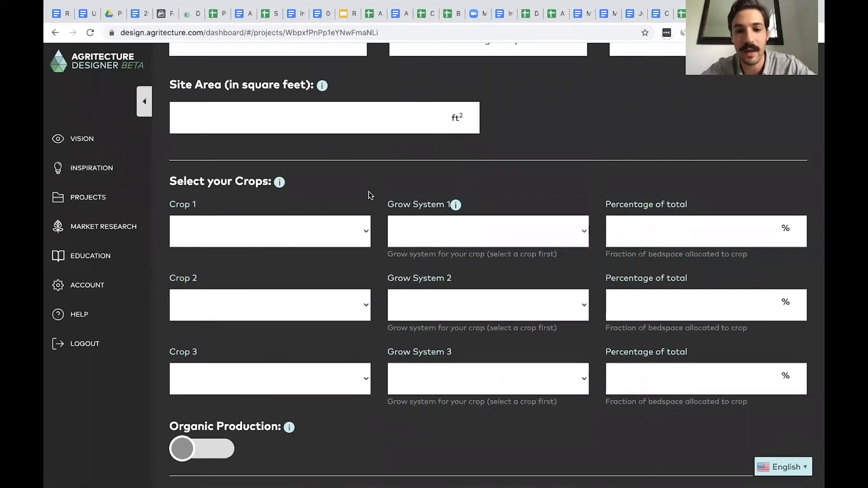
Step: Scroll through the remaining fields of the unfinished project form
{"action": "scroll", "coordinate": [368, 191], "scroll_direction": "down", "scroll_amount": 3}
{"action": "scroll", "coordinate": [368, 191], "scroll_direction": "down", "scroll_amount": 4}
{"action": "scroll", "coordinate": [368, 191], "scroll_direction": "up", "scroll_amount": 6}
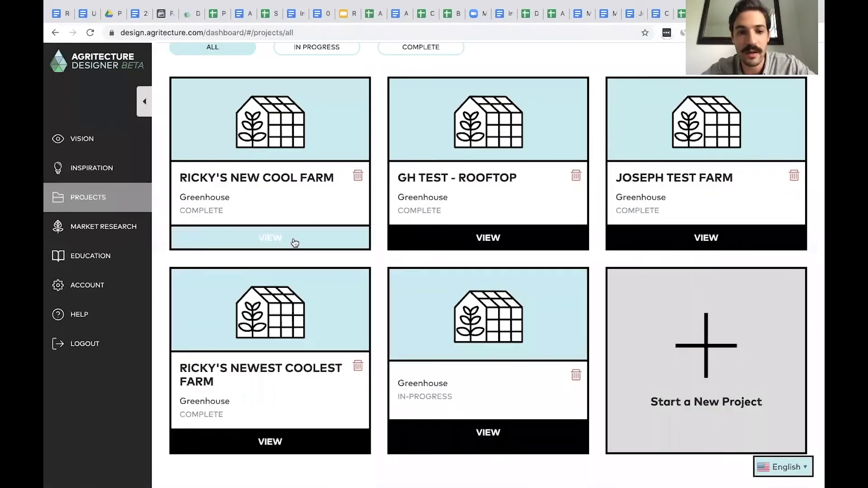
Step: Open the first farm's Financial Overview showing $378,964.00 revenue and a 3.38-year payback
{"action": "left_click", "coordinate": [294, 241]}
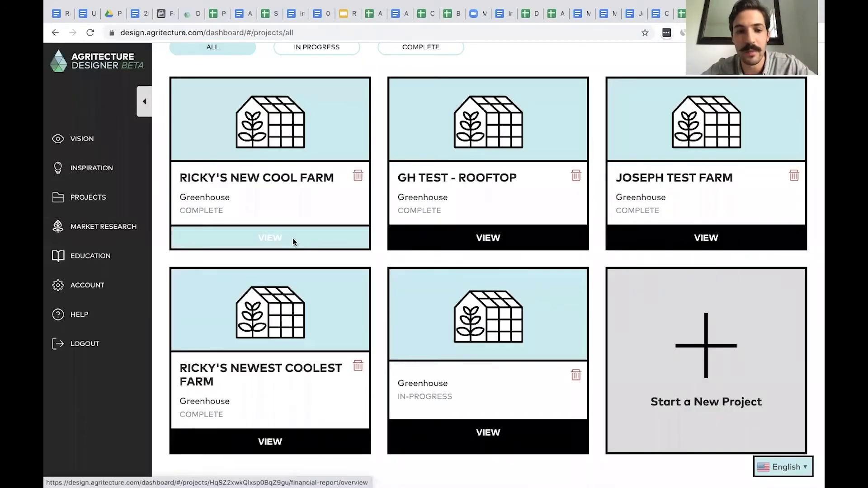
{"action": "scroll", "coordinate": [338, 246], "scroll_direction": "down", "scroll_amount": 1}
{"action": "scroll", "coordinate": [337, 245], "scroll_direction": "up", "scroll_amount": 1}
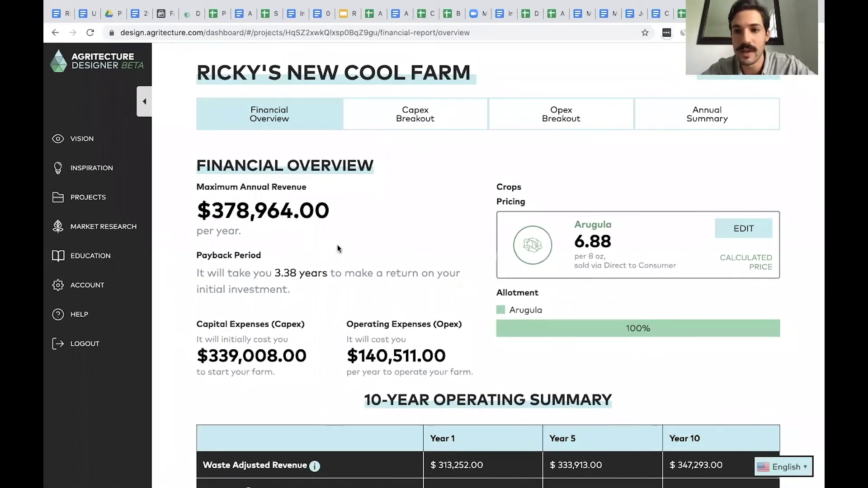
{"action": "scroll", "coordinate": [337, 245], "scroll_direction": "down", "scroll_amount": 1}
{"action": "scroll", "coordinate": [362, 203], "scroll_direction": "up", "scroll_amount": 1}
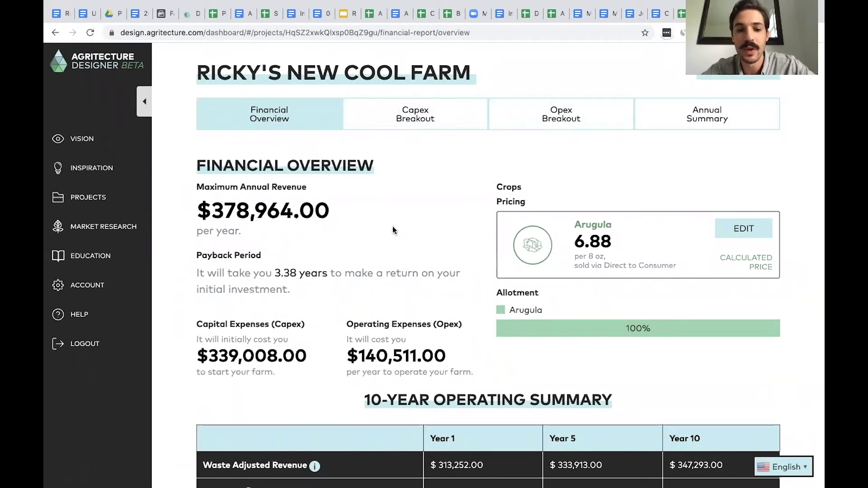
{"action": "scroll", "coordinate": [392, 227], "scroll_direction": "down", "scroll_amount": 1}
{"action": "scroll", "coordinate": [393, 228], "scroll_direction": "down", "scroll_amount": 1}
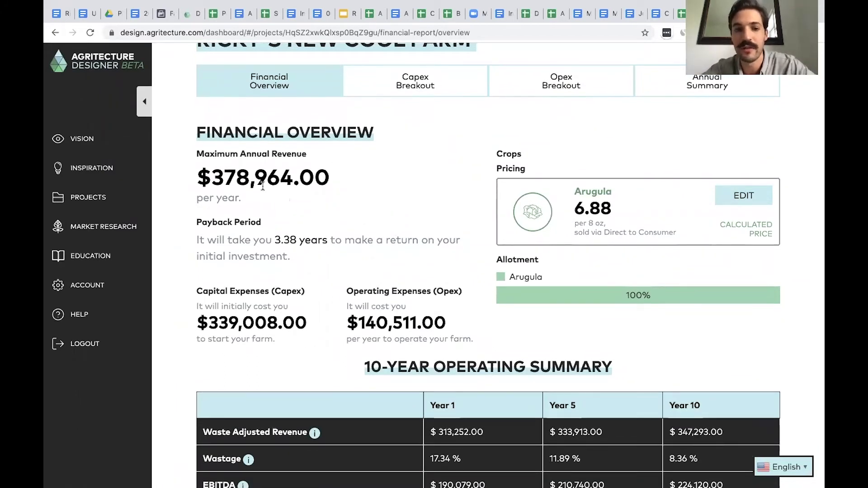
{"action": "scroll", "coordinate": [306, 204], "scroll_direction": "down", "scroll_amount": 1}
Step: Highlight the $339,008.00 Capex and $140,511.00 Opex figures
{"action": "left_click_drag", "start_coordinate": [201, 284], "coordinate": [312, 312]}
{"action": "left_click", "coordinate": [310, 309]}
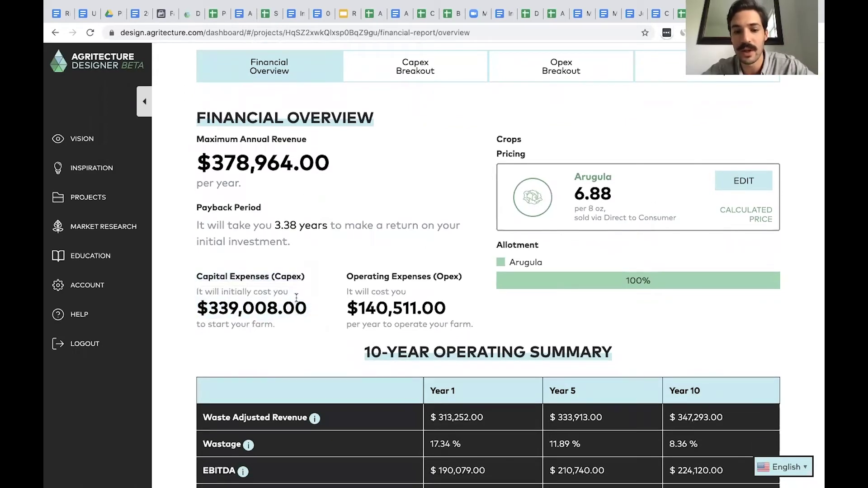
{"action": "left_click_drag", "start_coordinate": [199, 275], "coordinate": [301, 313]}
{"action": "left_click", "coordinate": [300, 313]}
{"action": "left_click_drag", "start_coordinate": [355, 280], "coordinate": [482, 314]}
{"action": "left_click", "coordinate": [481, 314]}
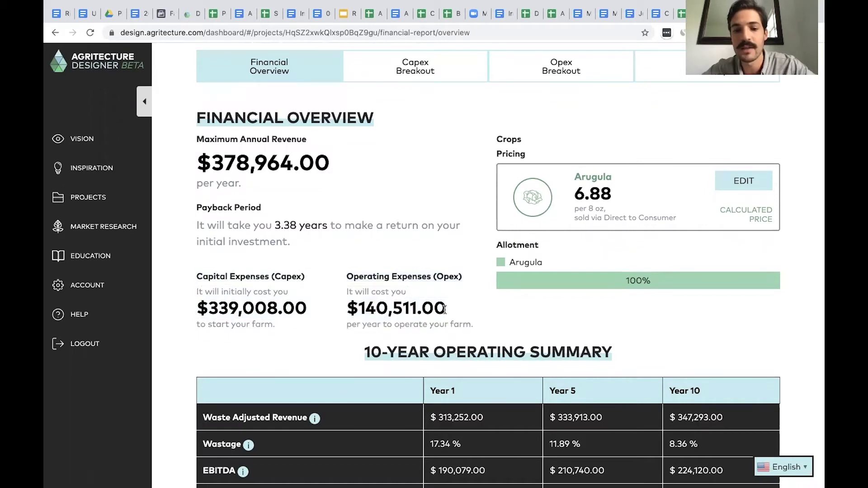
{"action": "scroll", "coordinate": [445, 310], "scroll_direction": "up", "scroll_amount": 2}
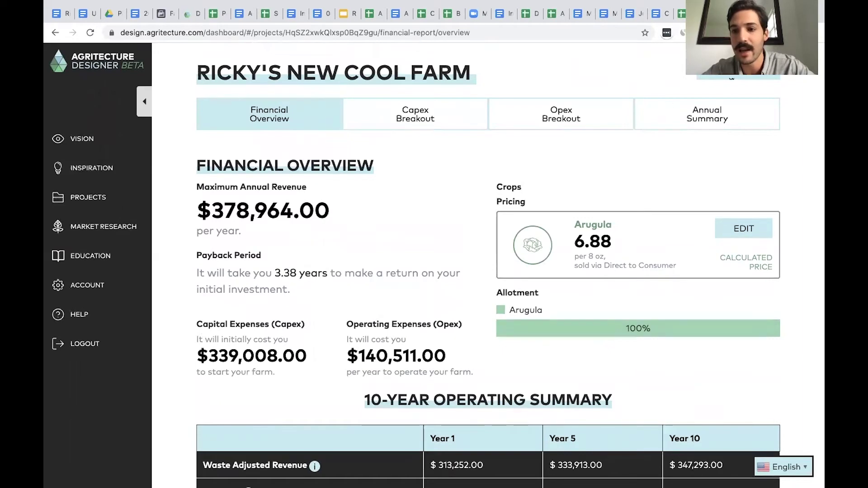
Step: Open the farm's project settings form, then return to the all-projects list
{"action": "left_click", "coordinate": [737, 68]}
{"action": "scroll", "coordinate": [531, 185], "scroll_direction": "down", "scroll_amount": 1}
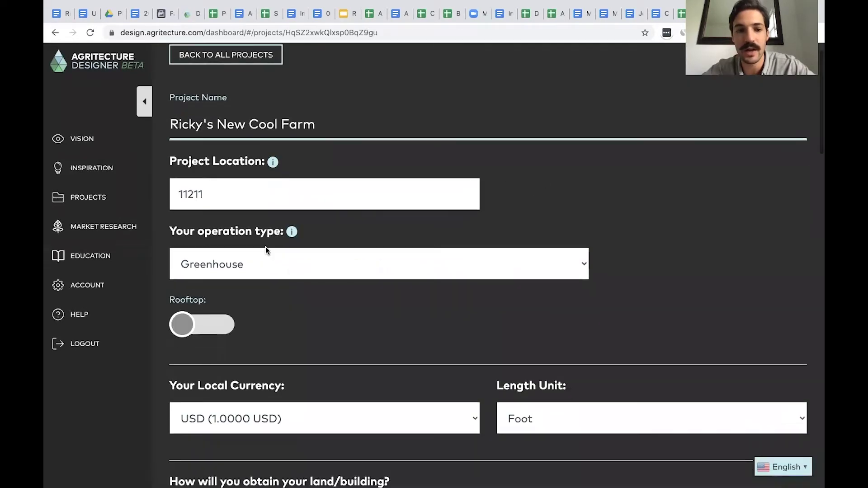
{"action": "left_click", "coordinate": [115, 199]}
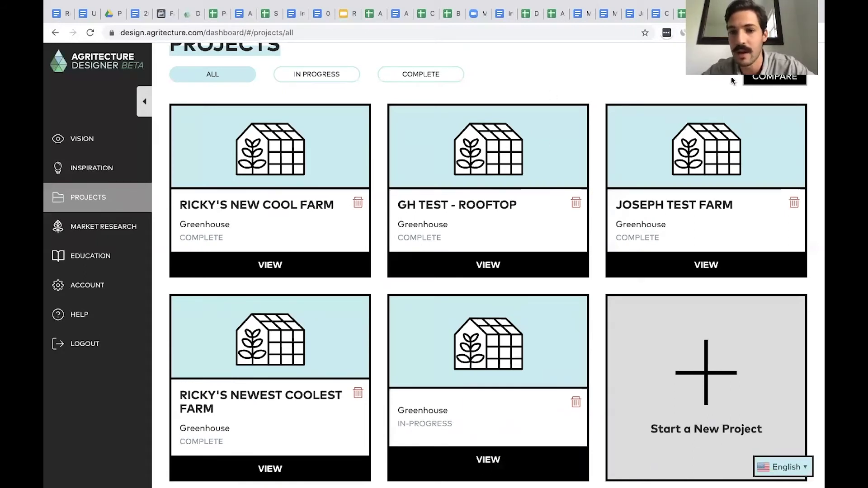
Step: Select New Cool Farm and Newest Coolest Farm for a side-by-side comparison
{"action": "left_click", "coordinate": [758, 79]}
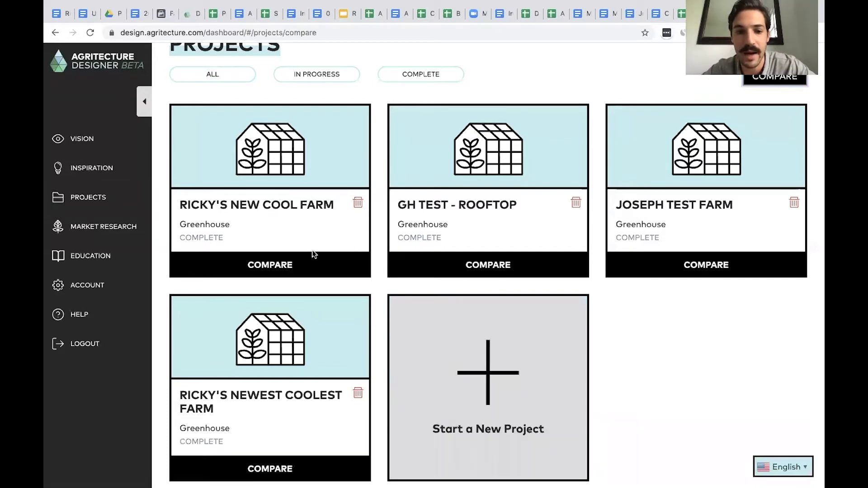
{"action": "left_click", "coordinate": [285, 261]}
{"action": "scroll", "coordinate": [283, 259], "scroll_direction": "down", "scroll_amount": 2}
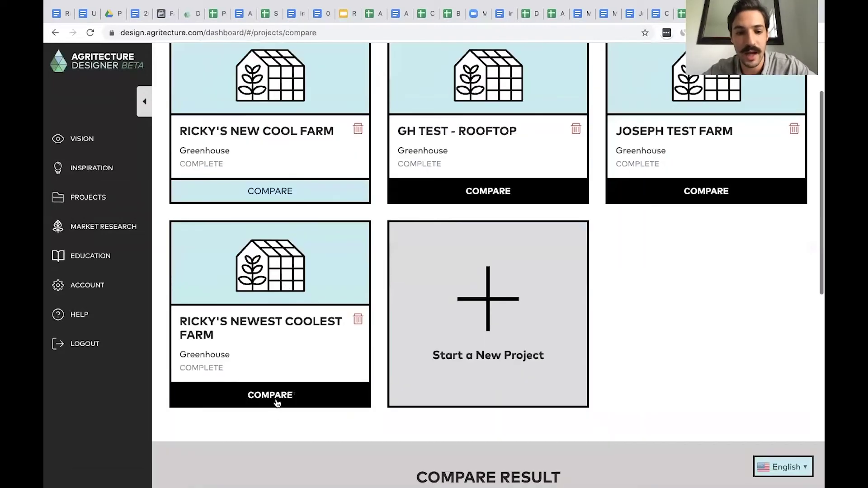
{"action": "left_click", "coordinate": [278, 403]}
{"action": "scroll", "coordinate": [436, 308], "scroll_direction": "down", "scroll_amount": 10}
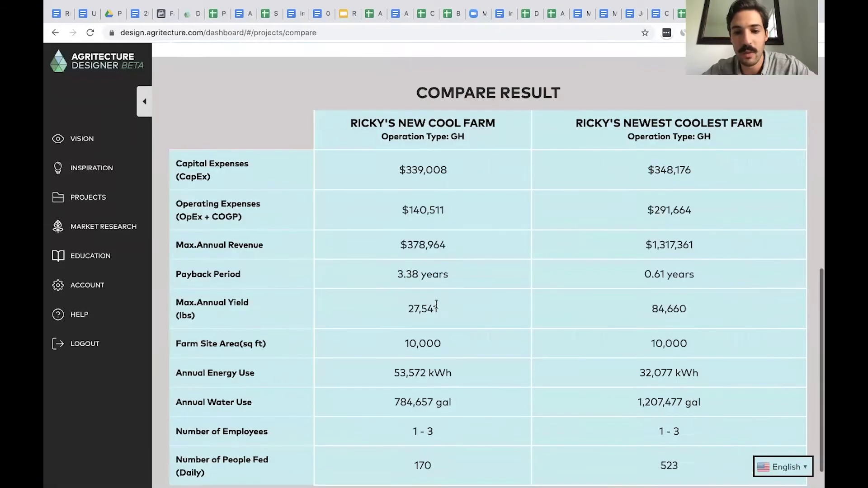
{"action": "scroll", "coordinate": [433, 310], "scroll_direction": "down", "scroll_amount": 1}
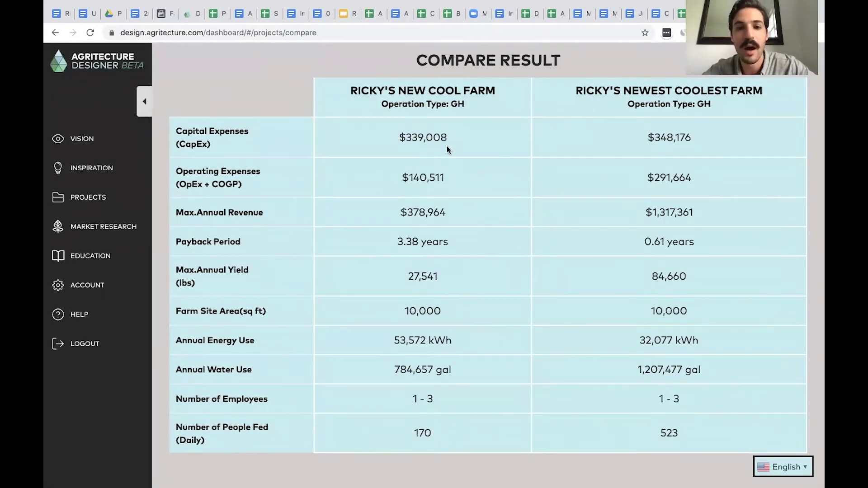
{"action": "scroll", "coordinate": [444, 94], "scroll_direction": "up", "scroll_amount": 1}
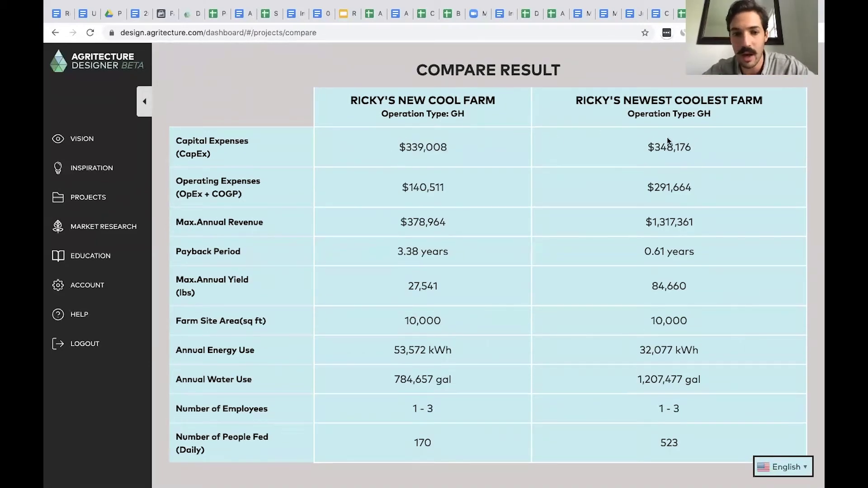
Step: Highlight the $140,511 opex, $378,964 revenue and $1,317,361 values, then scroll back up
{"action": "left_click_drag", "start_coordinate": [361, 188], "coordinate": [458, 187]}
{"action": "left_click", "coordinate": [457, 186]}
{"action": "scroll", "coordinate": [458, 185], "scroll_direction": "up", "scroll_amount": 2}
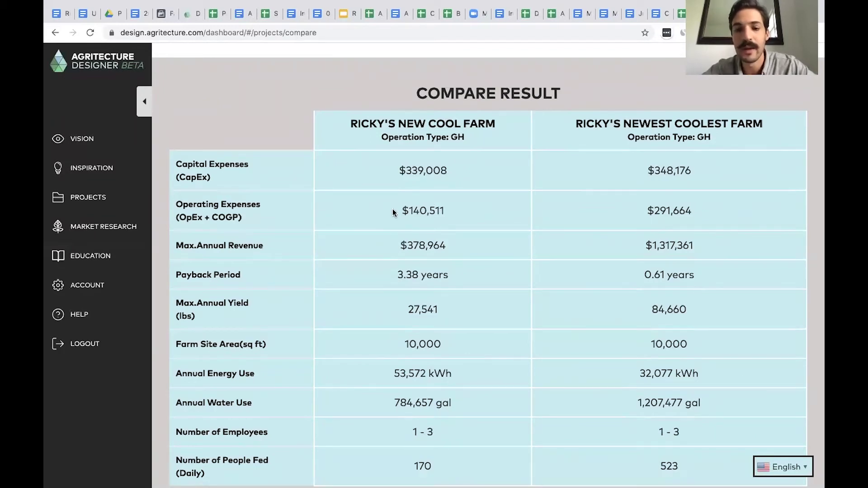
{"action": "left_click_drag", "start_coordinate": [394, 246], "coordinate": [484, 247]}
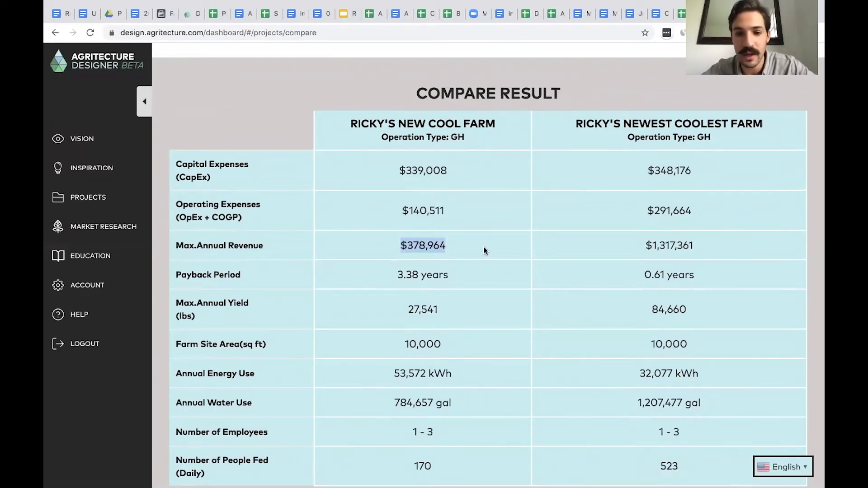
{"action": "left_click", "coordinate": [430, 244]}
{"action": "left_click_drag", "start_coordinate": [389, 249], "coordinate": [467, 252]}
{"action": "left_click", "coordinate": [469, 254]}
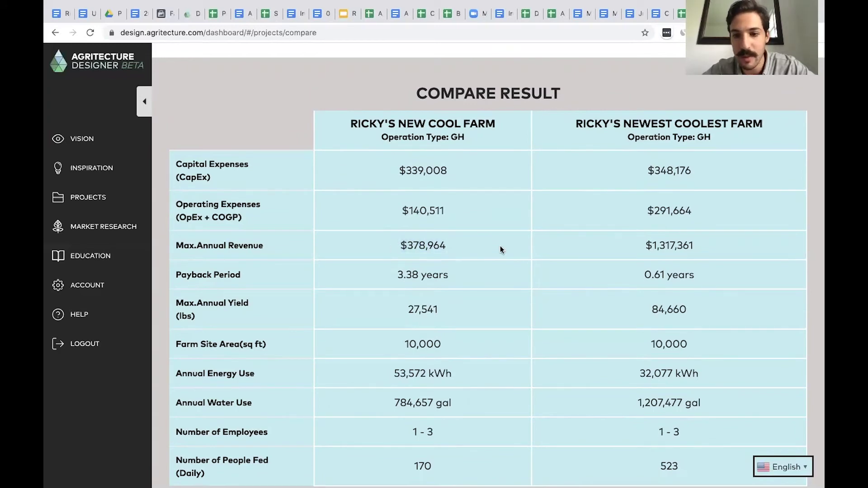
{"action": "left_click_drag", "start_coordinate": [639, 245], "coordinate": [715, 240]}
{"action": "left_click", "coordinate": [715, 240]}
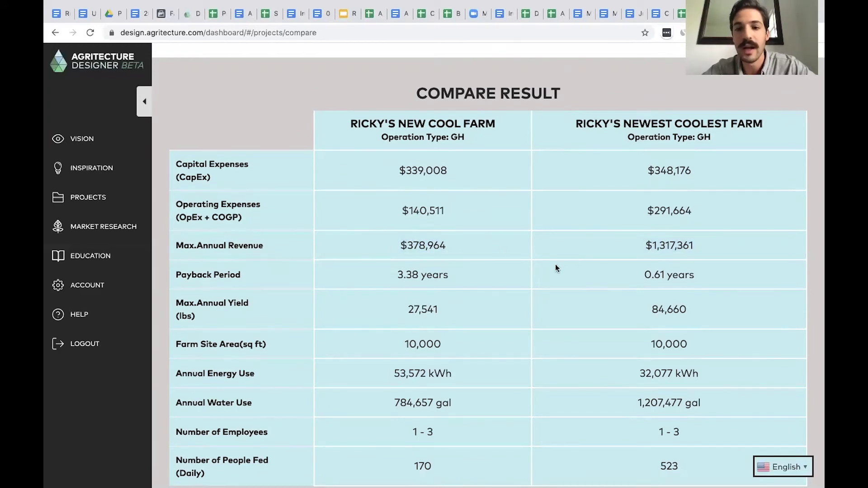
{"action": "scroll", "coordinate": [555, 264], "scroll_direction": "up", "scroll_amount": 2}
{"action": "scroll", "coordinate": [556, 264], "scroll_direction": "up", "scroll_amount": 2}
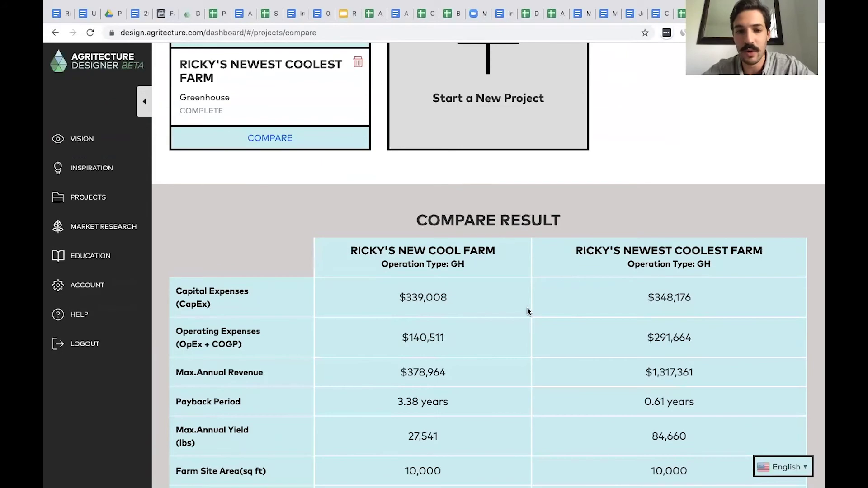
{"action": "scroll", "coordinate": [527, 310], "scroll_direction": "up", "scroll_amount": 4}
{"action": "scroll", "coordinate": [528, 310], "scroll_direction": "up", "scroll_amount": 5}
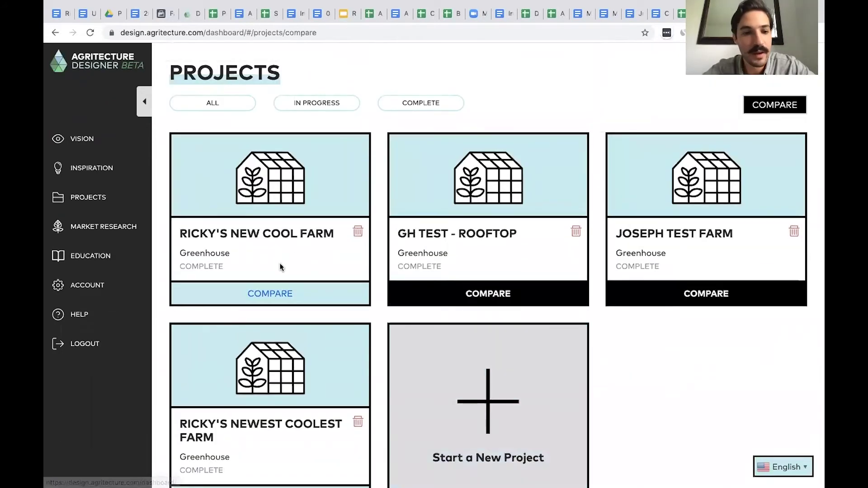
Step: List all projects, open New Cool Farm's report and review its summaries: 170 people fed daily, 27,541 lbs yearly
{"action": "left_click", "coordinate": [218, 105]}
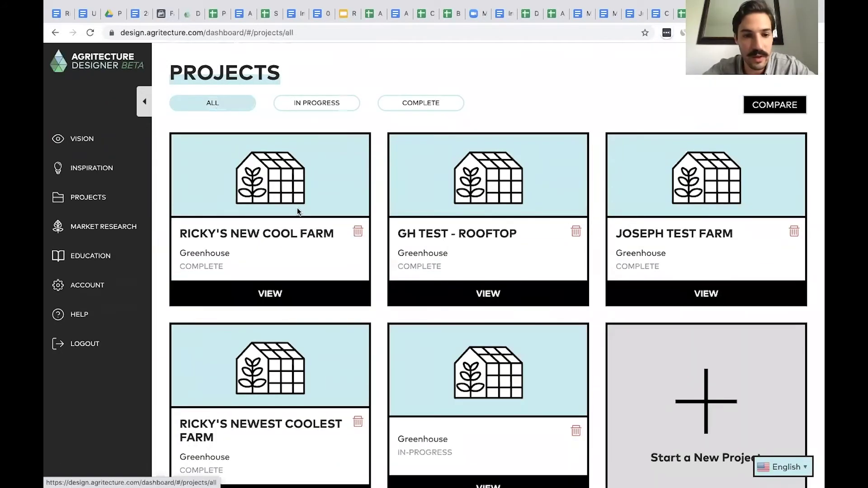
{"action": "left_click", "coordinate": [355, 290]}
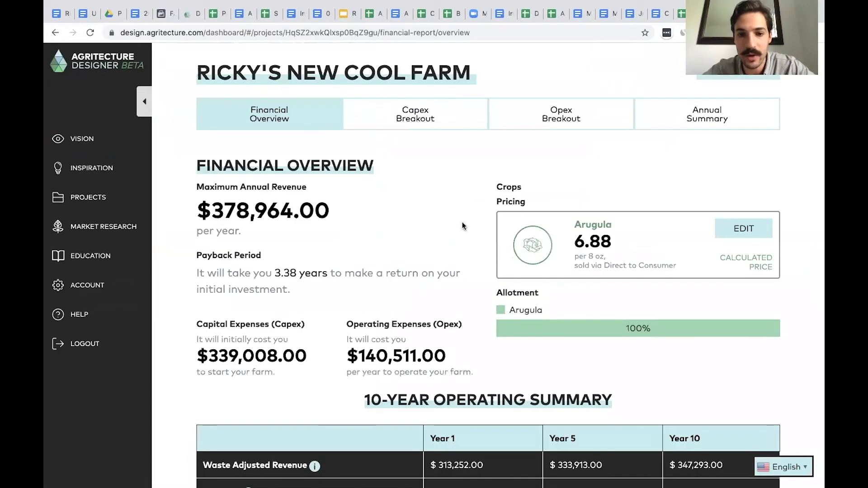
{"action": "scroll", "coordinate": [462, 224], "scroll_direction": "down", "scroll_amount": 7}
{"action": "scroll", "coordinate": [462, 222], "scroll_direction": "down", "scroll_amount": 3}
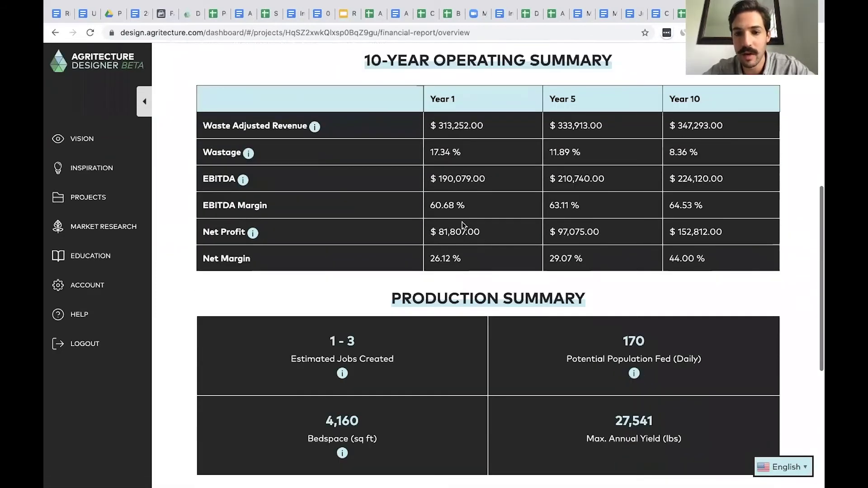
{"action": "scroll", "coordinate": [454, 303], "scroll_direction": "down", "scroll_amount": 1}
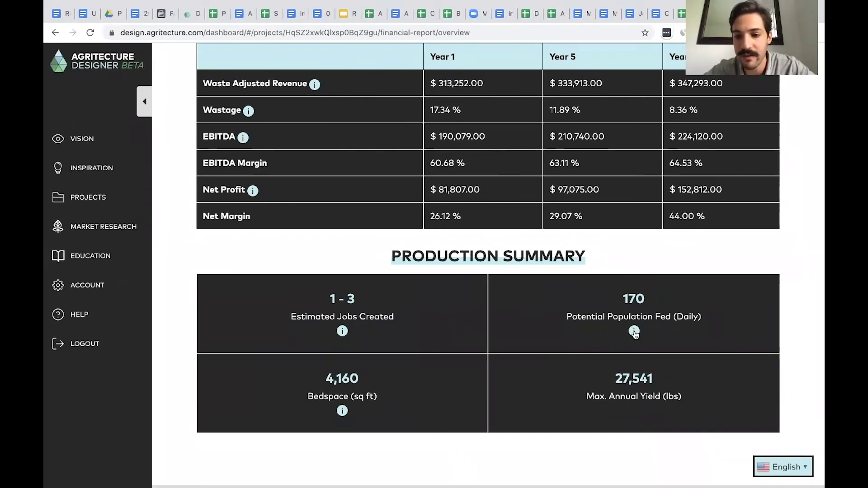
{"action": "mouse_move", "coordinate": [635, 334]}
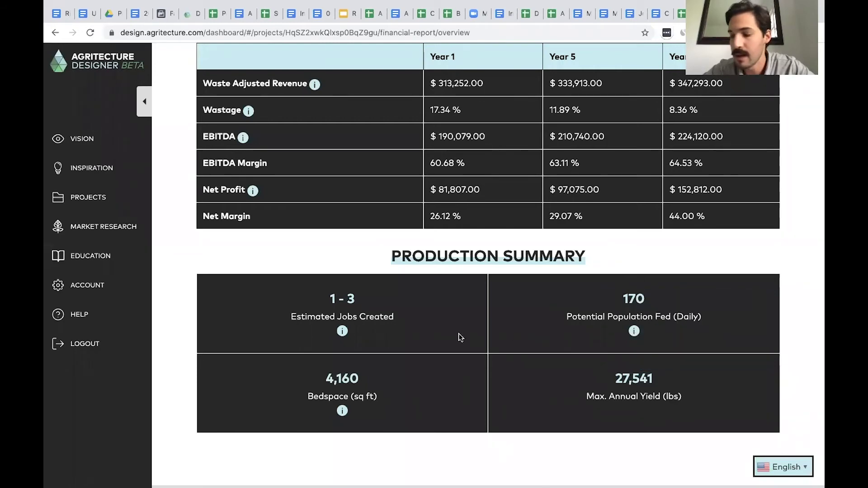
{"action": "scroll", "coordinate": [460, 337], "scroll_direction": "up", "scroll_amount": 9}
{"action": "left_click", "coordinate": [428, 125]}
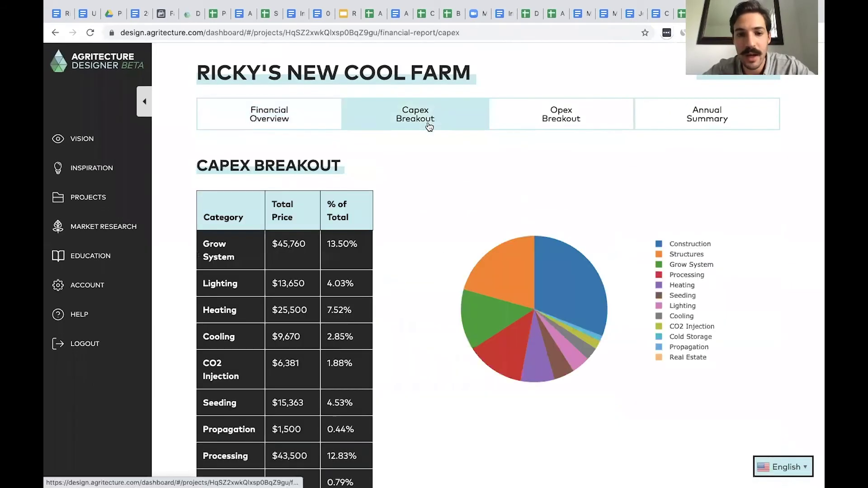
{"action": "scroll", "coordinate": [394, 222], "scroll_direction": "down", "scroll_amount": 4}
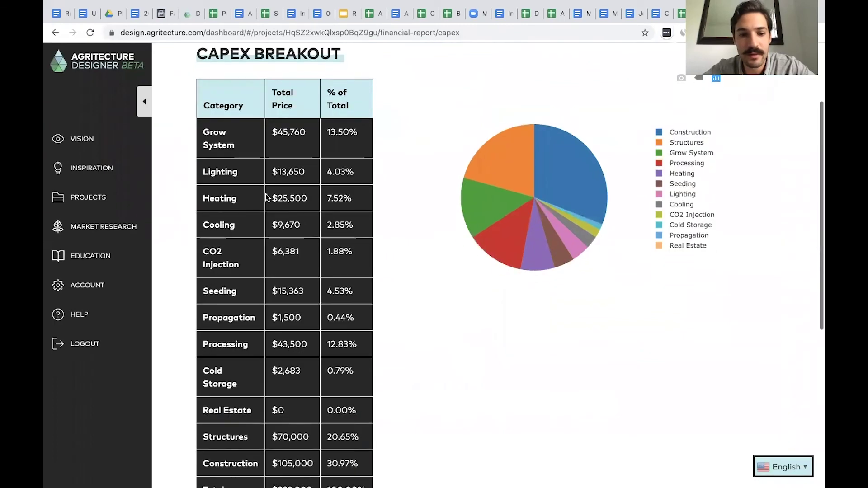
{"action": "scroll", "coordinate": [266, 195], "scroll_direction": "up", "scroll_amount": 4}
{"action": "left_click", "coordinate": [561, 115]}
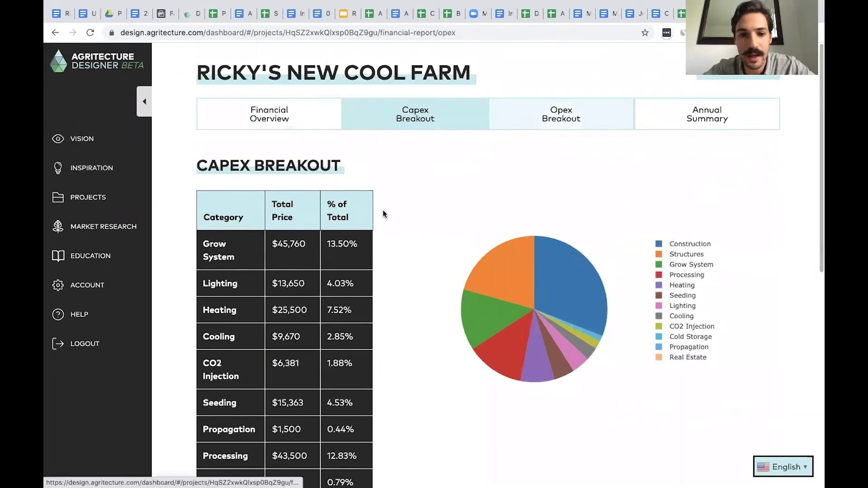
{"action": "scroll", "coordinate": [317, 267], "scroll_direction": "down", "scroll_amount": 1}
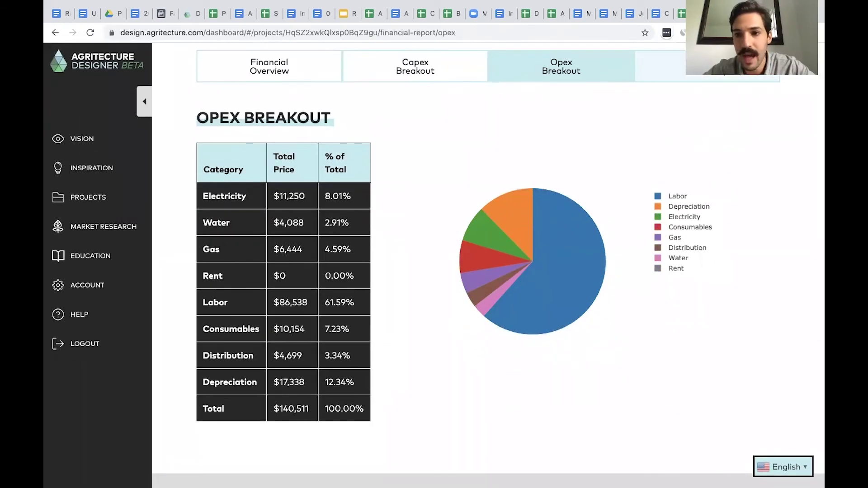
{"action": "left_click", "coordinate": [708, 65]}
{"action": "scroll", "coordinate": [406, 236], "scroll_direction": "down", "scroll_amount": 5}
{"action": "scroll", "coordinate": [393, 271], "scroll_direction": "right", "scroll_amount": 6}
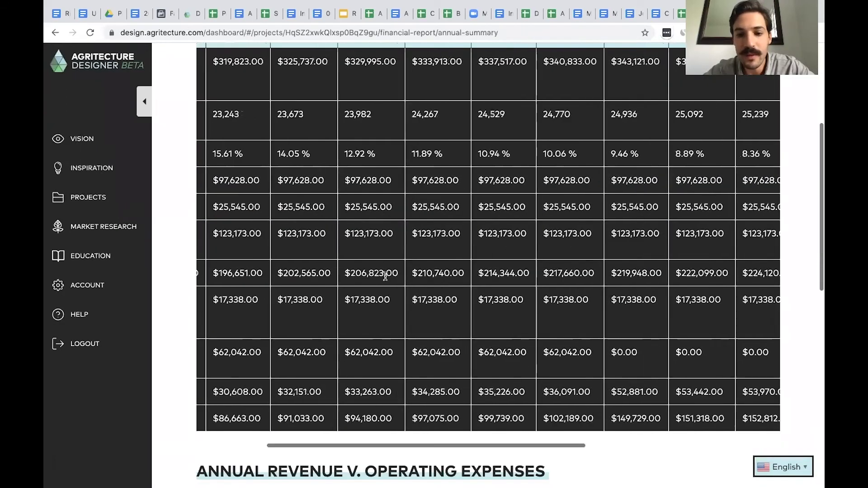
{"action": "scroll", "coordinate": [385, 279], "scroll_direction": "right", "scroll_amount": 2}
{"action": "scroll", "coordinate": [386, 279], "scroll_direction": "up", "scroll_amount": 2}
{"action": "scroll", "coordinate": [386, 279], "scroll_direction": "left", "scroll_amount": 6}
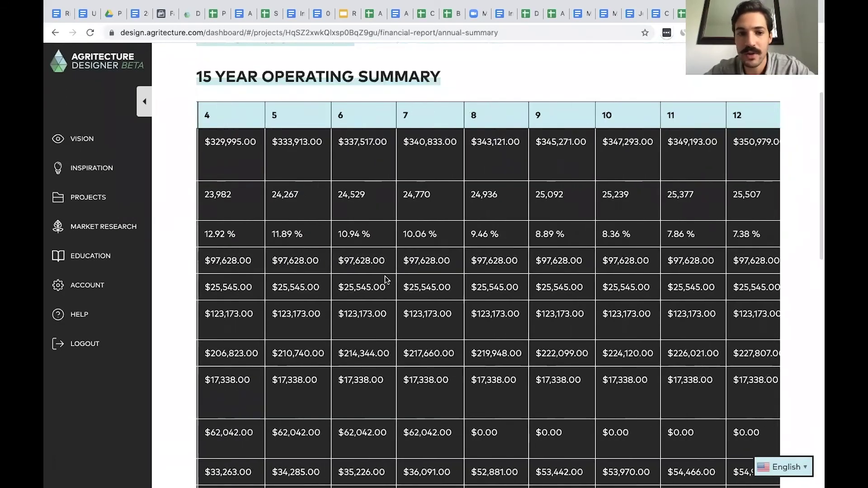
{"action": "scroll", "coordinate": [386, 279], "scroll_direction": "left", "scroll_amount": 1}
{"action": "scroll", "coordinate": [386, 279], "scroll_direction": "up", "scroll_amount": 3}
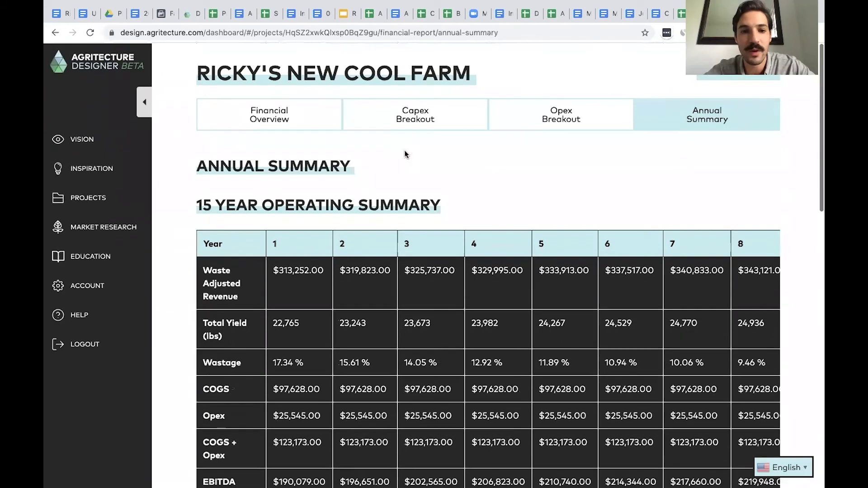
{"action": "left_click", "coordinate": [282, 120]}
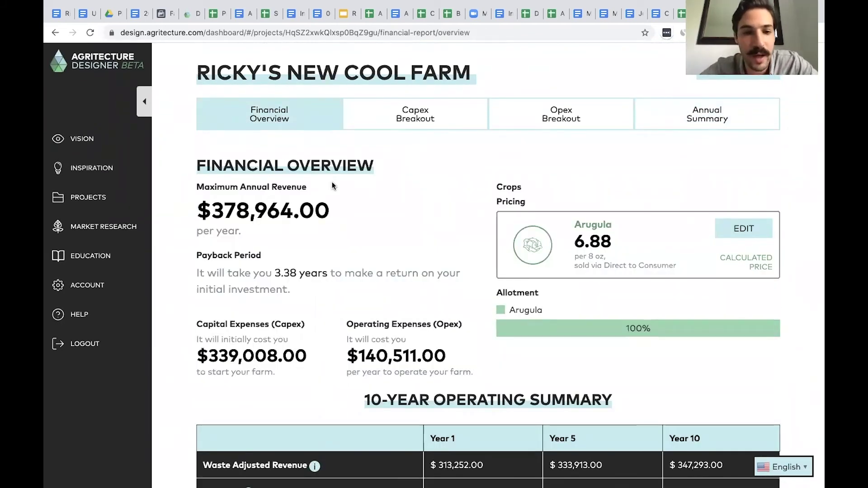
Step: Bring up the Capex Breakout view, briefly returning to the Financial Overview in between
{"action": "scroll", "coordinate": [332, 181], "scroll_direction": "down", "scroll_amount": 1}
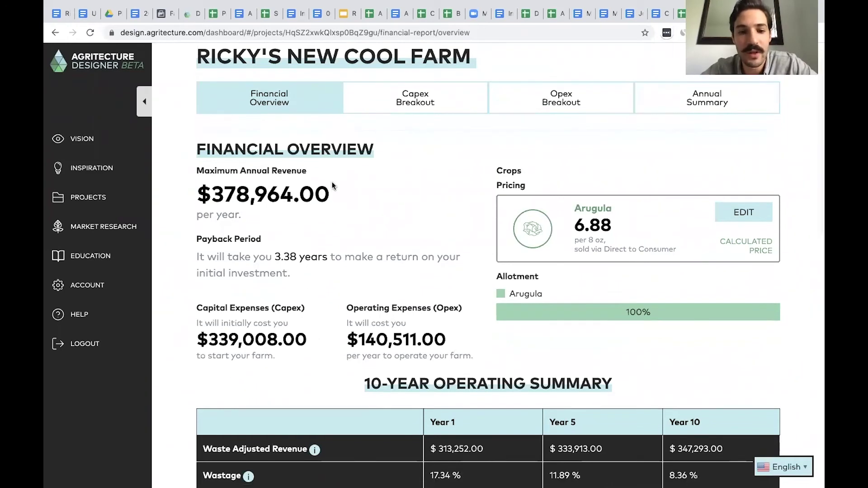
{"action": "scroll", "coordinate": [332, 181], "scroll_direction": "up", "scroll_amount": 1}
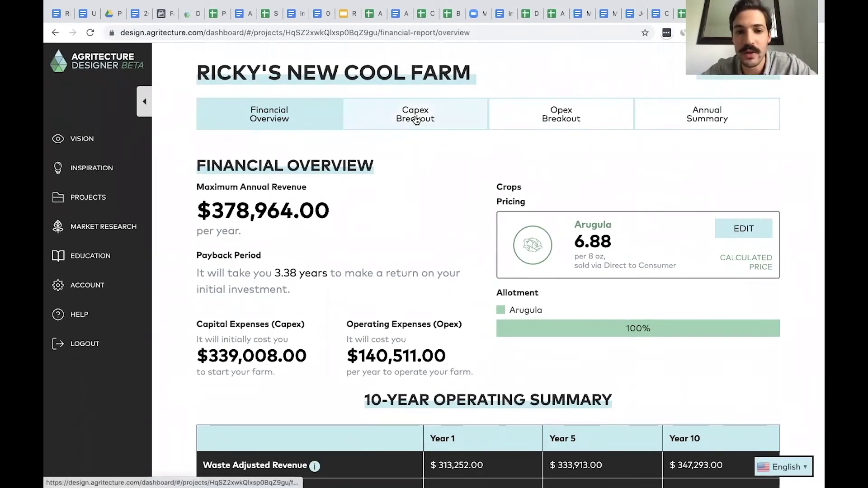
{"action": "left_click", "coordinate": [417, 120]}
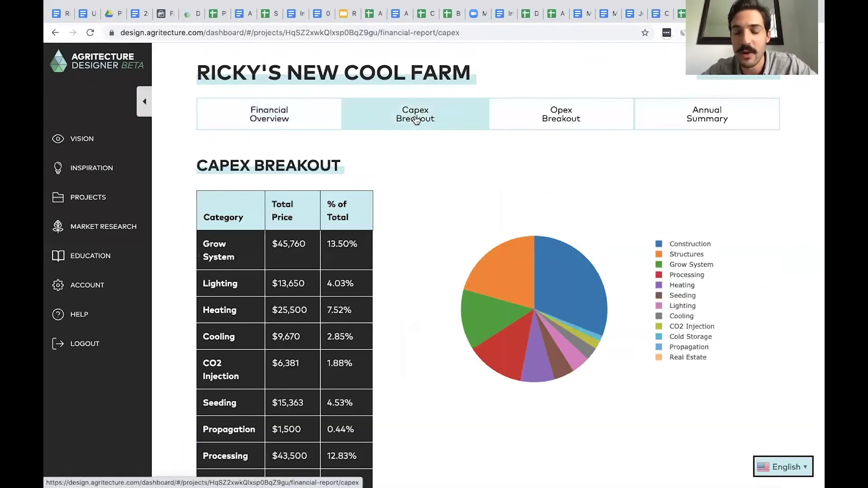
{"action": "left_click", "coordinate": [294, 117]}
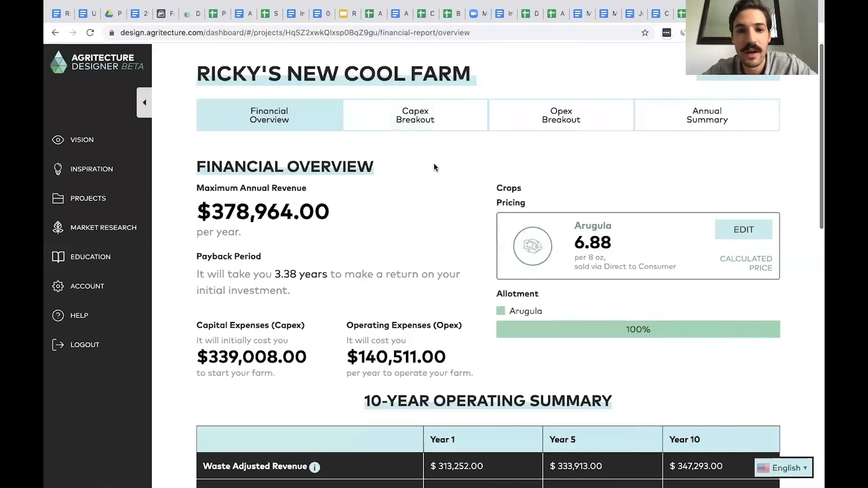
{"action": "left_click", "coordinate": [416, 116]}
Step: Scroll the capex table, highlighting the Lighting row and the $339,008 total
{"action": "scroll", "coordinate": [401, 234], "scroll_direction": "down", "scroll_amount": 1}
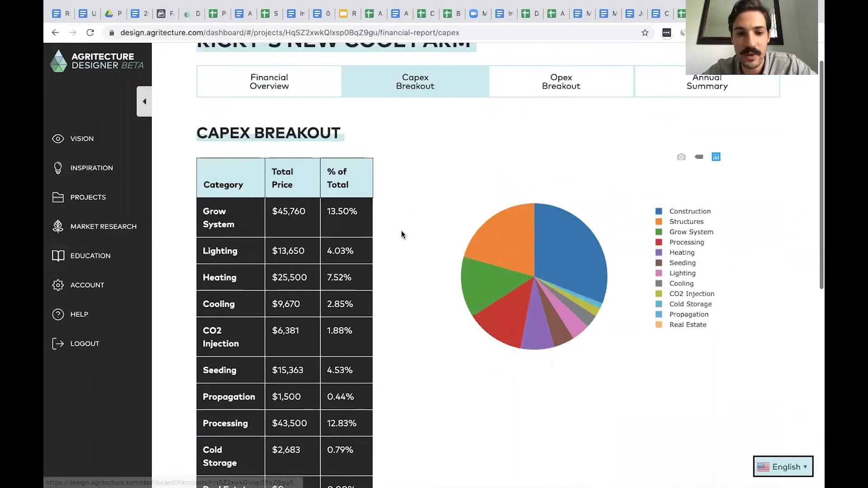
{"action": "scroll", "coordinate": [400, 229], "scroll_direction": "up", "scroll_amount": 1}
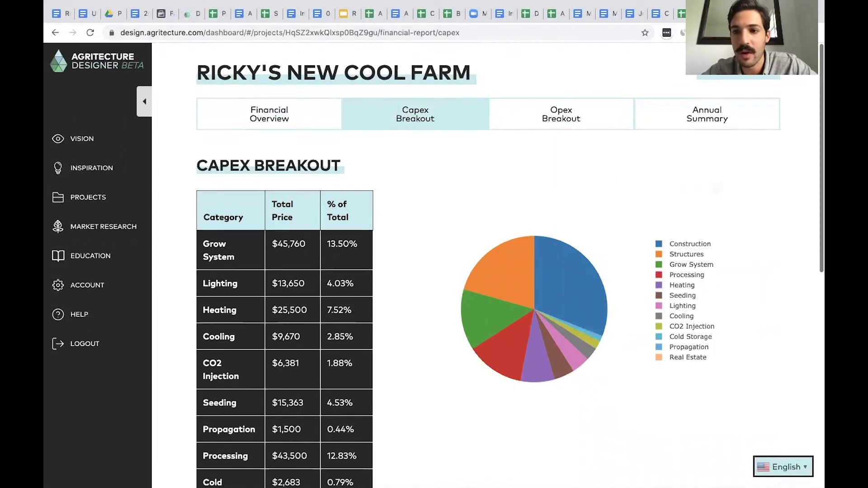
{"action": "scroll", "coordinate": [407, 228], "scroll_direction": "down", "scroll_amount": 1}
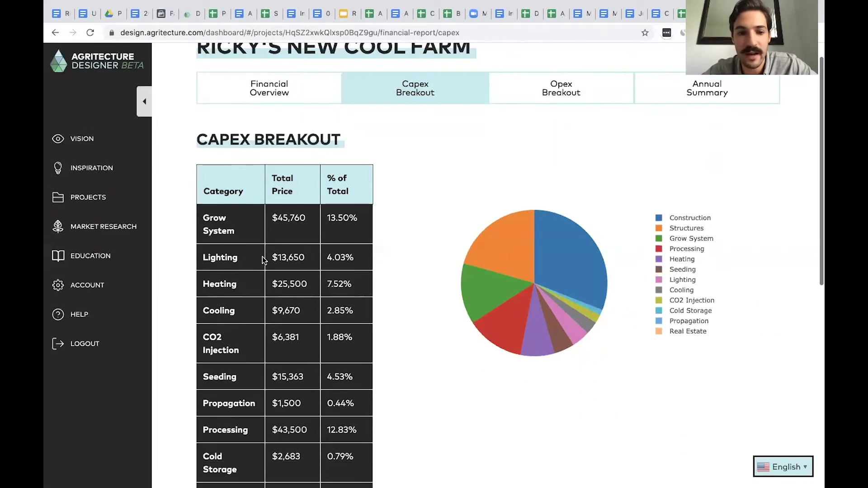
{"action": "left_click_drag", "start_coordinate": [202, 258], "coordinate": [344, 263]}
{"action": "left_click", "coordinate": [326, 262]}
{"action": "scroll", "coordinate": [443, 189], "scroll_direction": "up", "scroll_amount": 1}
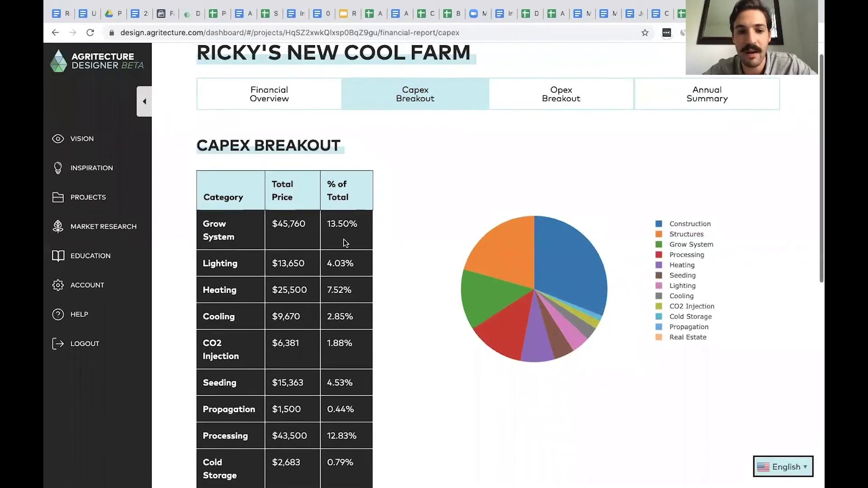
{"action": "scroll", "coordinate": [368, 214], "scroll_direction": "down", "scroll_amount": 6}
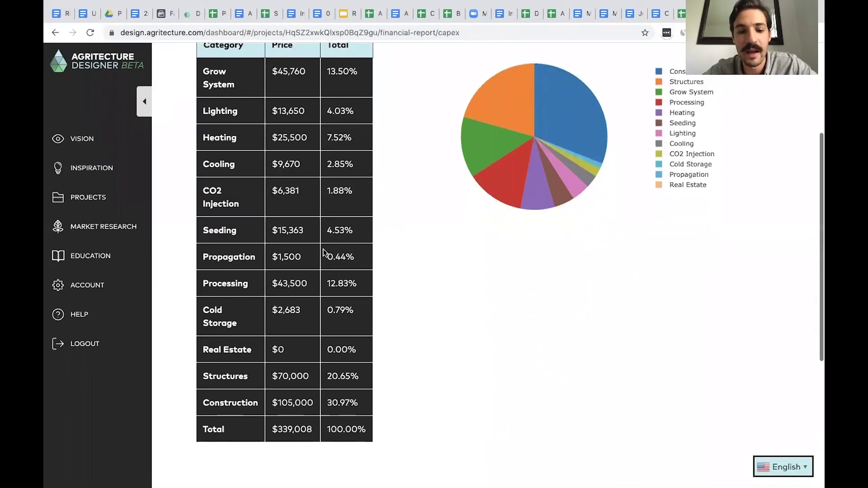
{"action": "left_click_drag", "start_coordinate": [268, 423], "coordinate": [334, 423]}
{"action": "left_click", "coordinate": [307, 424]}
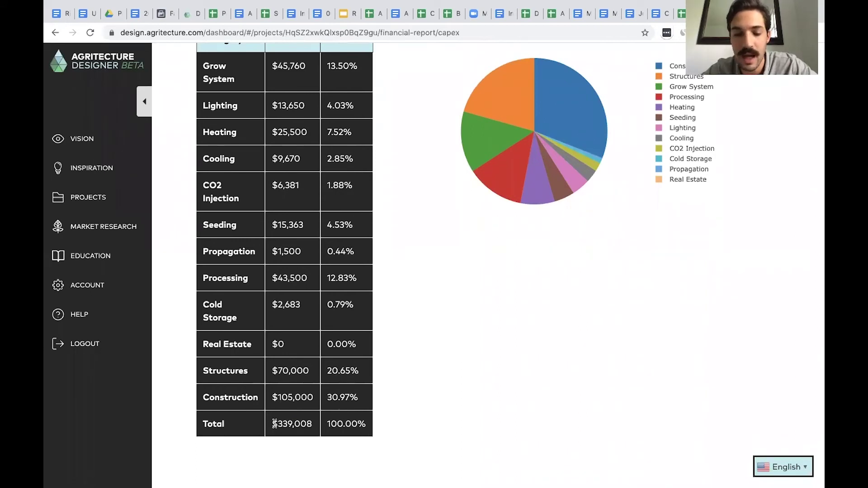
{"action": "left_click_drag", "start_coordinate": [274, 424], "coordinate": [312, 425]}
{"action": "left_click", "coordinate": [314, 427]}
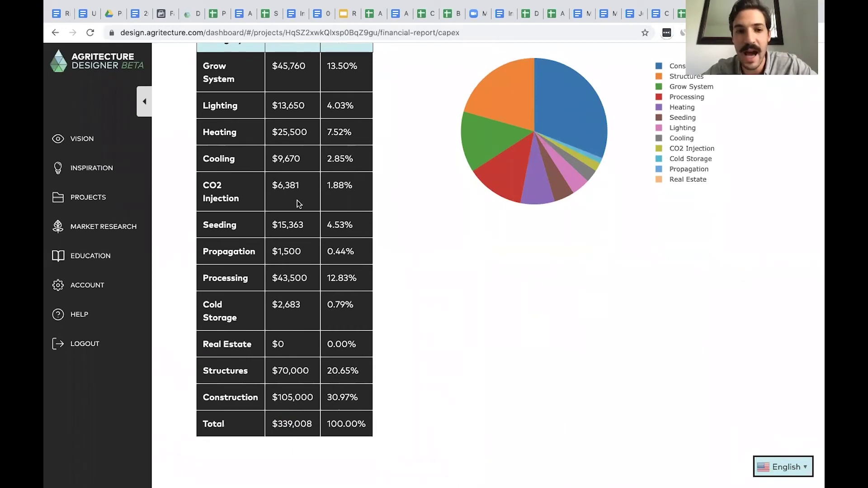
Step: Highlight the Grow System row, then select the $339,008 total cost again
{"action": "scroll", "coordinate": [232, 82], "scroll_direction": "up", "scroll_amount": 2}
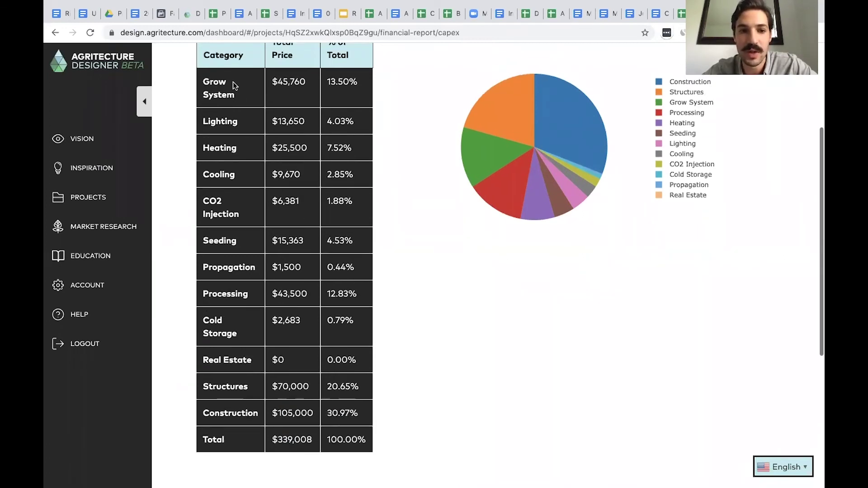
{"action": "left_click_drag", "start_coordinate": [238, 102], "coordinate": [351, 108]}
{"action": "left_click", "coordinate": [352, 113]}
{"action": "scroll", "coordinate": [352, 113], "scroll_direction": "up", "scroll_amount": 3}
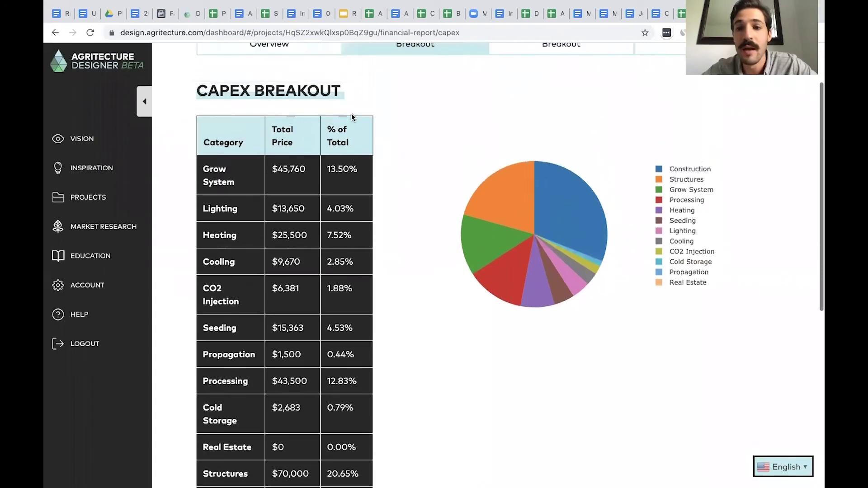
{"action": "left_click_drag", "start_coordinate": [204, 242], "coordinate": [306, 244]}
{"action": "left_click", "coordinate": [305, 244]}
{"action": "scroll", "coordinate": [305, 244], "scroll_direction": "down", "scroll_amount": 3}
{"action": "scroll", "coordinate": [304, 342], "scroll_direction": "down", "scroll_amount": 3}
{"action": "triple_click", "coordinate": [294, 346]}
{"action": "scroll", "coordinate": [307, 363], "scroll_direction": "up", "scroll_amount": 7}
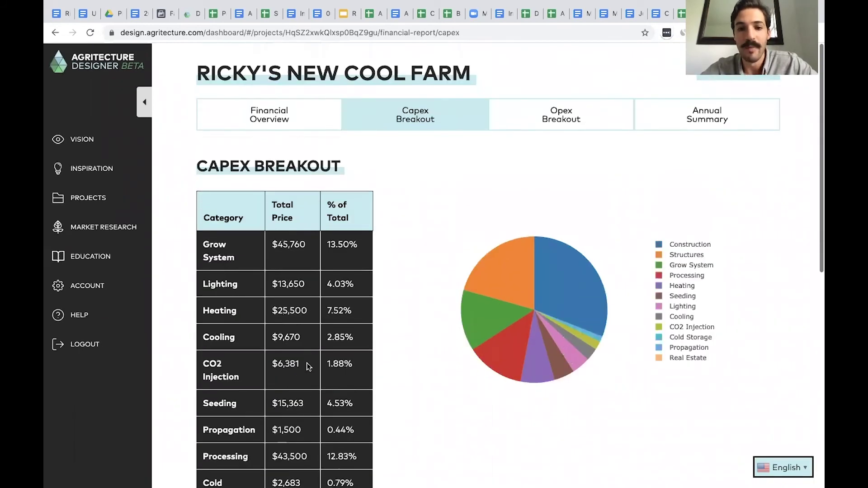